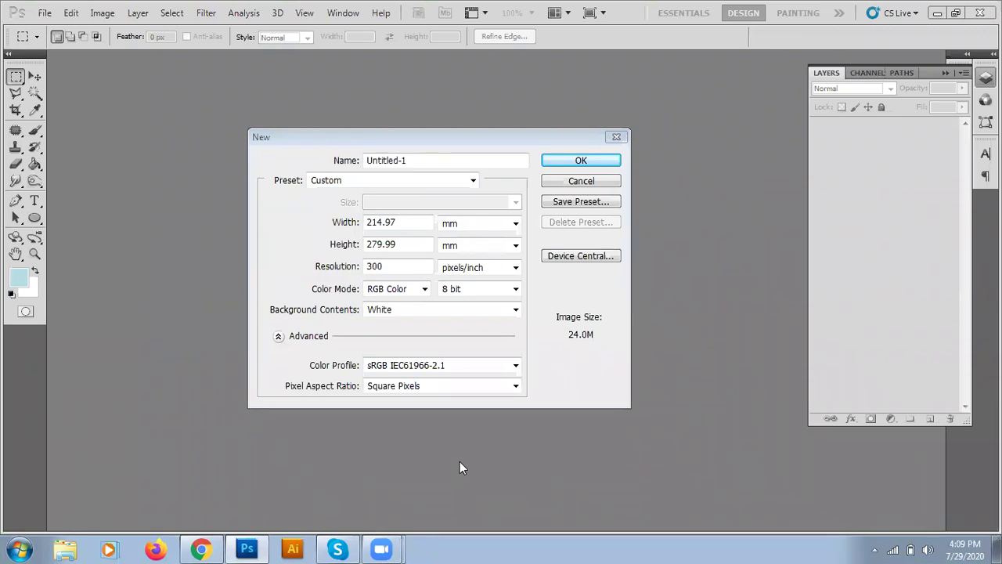
- Set the new document's units to inches, with a width of 3.5 and a height of 2
{"action": "left_click", "coordinate": [264, 548]}
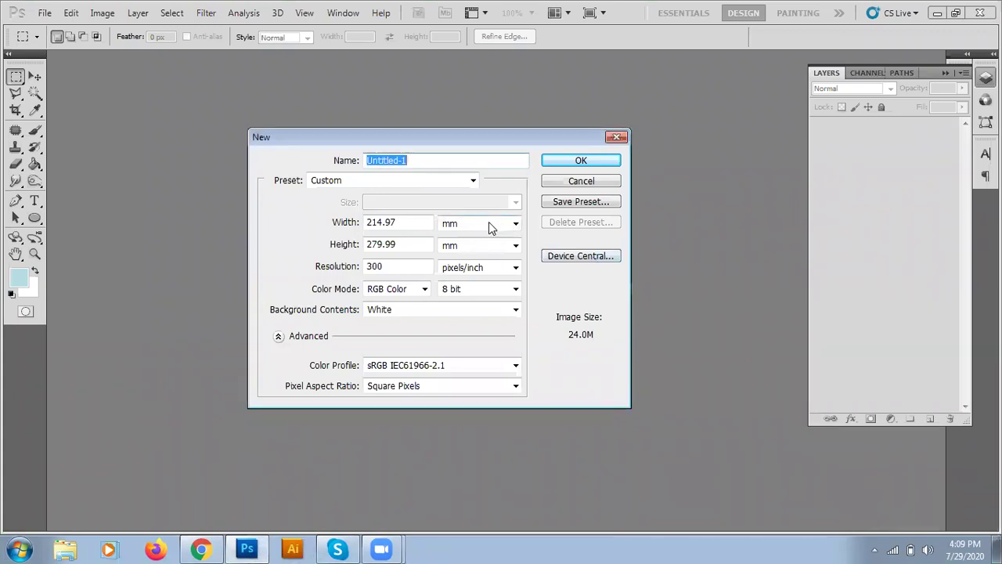
{"action": "left_click", "coordinate": [491, 227]}
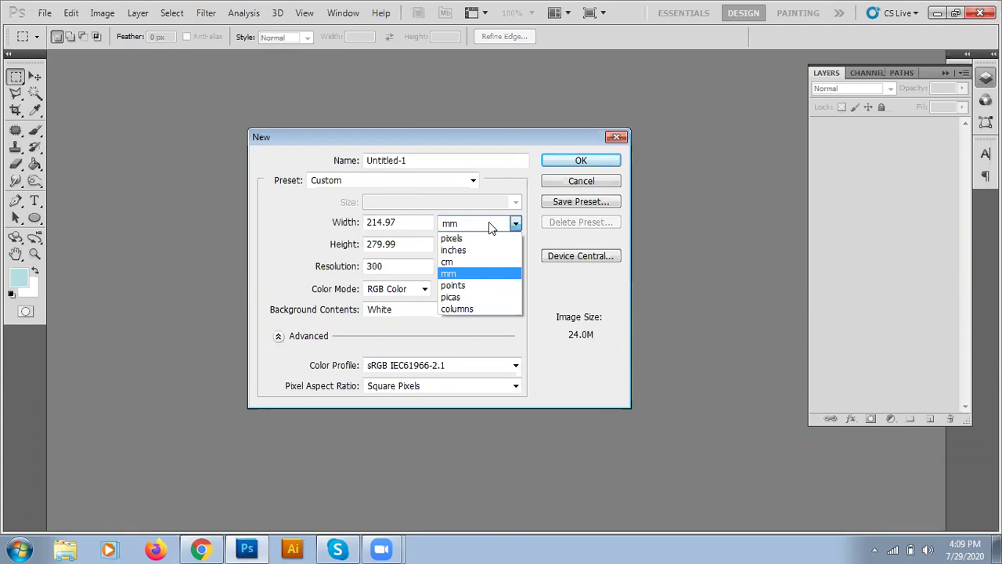
{"action": "left_click", "coordinate": [456, 249]}
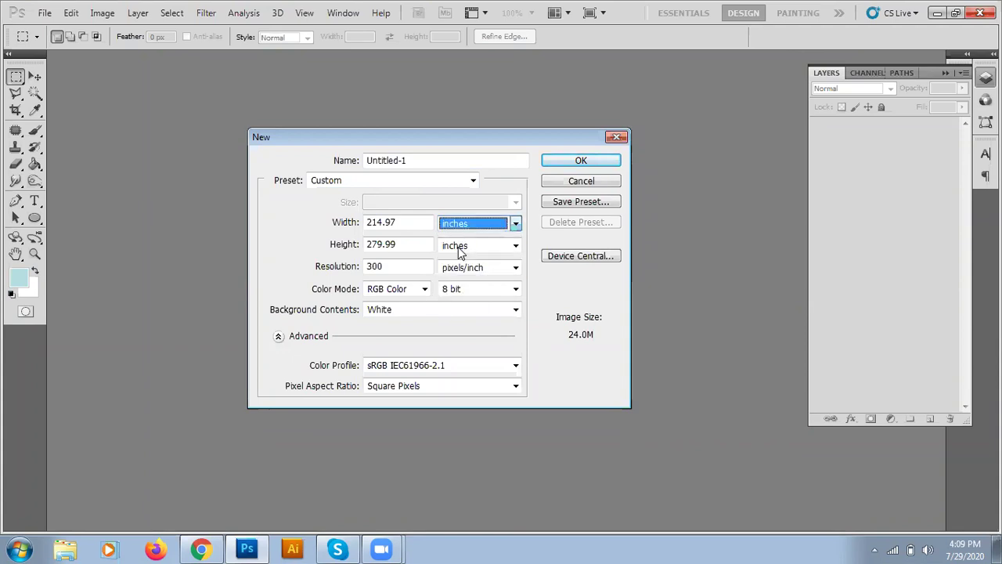
{"action": "left_click_drag", "start_coordinate": [405, 223], "coordinate": [268, 213]}
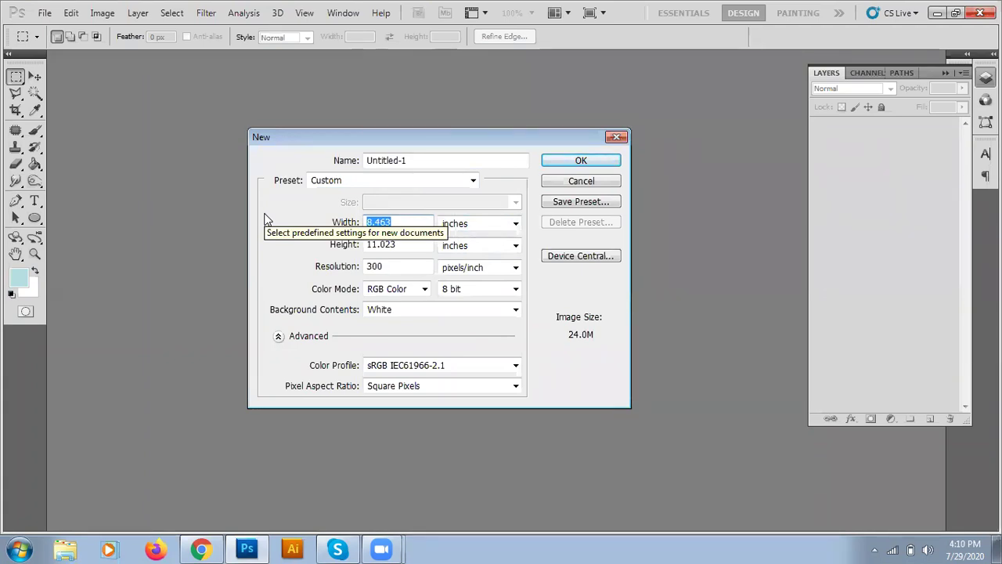
{"action": "type", "text": "3.5"}
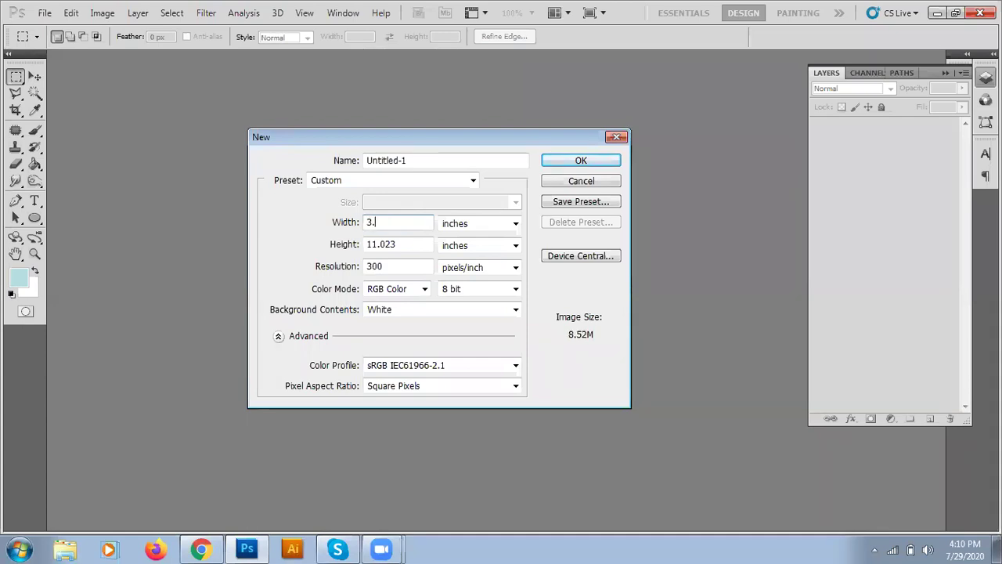
{"action": "key", "text": "Tab"}
{"action": "key", "text": "Tab"}
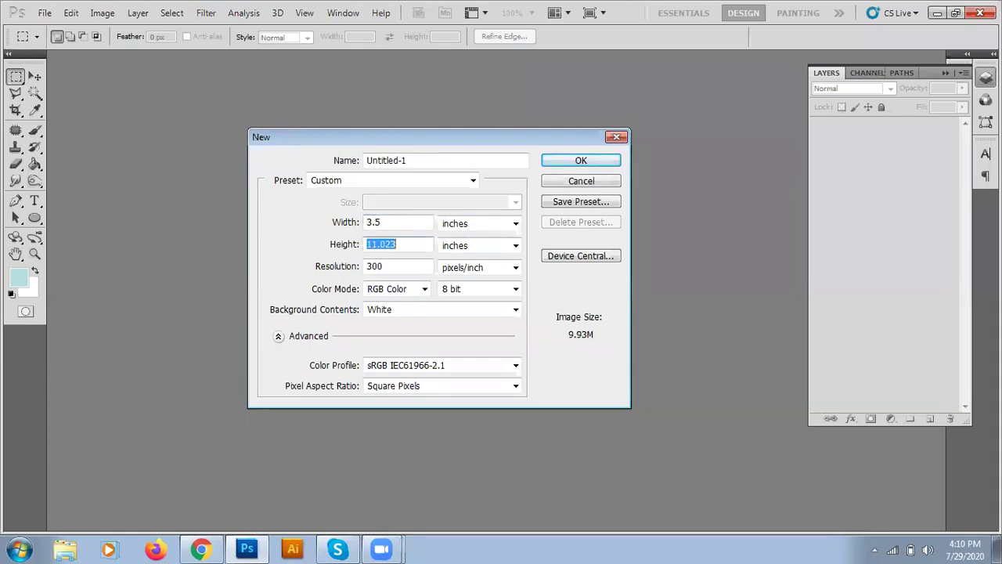
{"action": "type", "text": "2"}
{"action": "key", "text": "Tab"}
{"action": "key", "text": "Tab"}
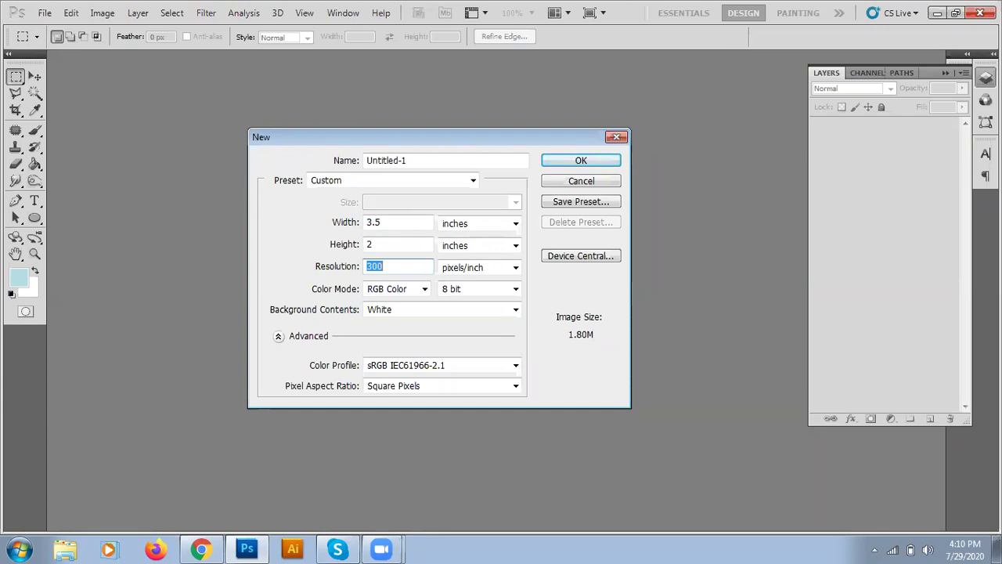
- Create the document at a resolution of 72 pixels/inch and close it again
{"action": "type", "text": "72"}
{"action": "left_click", "coordinate": [553, 159]}
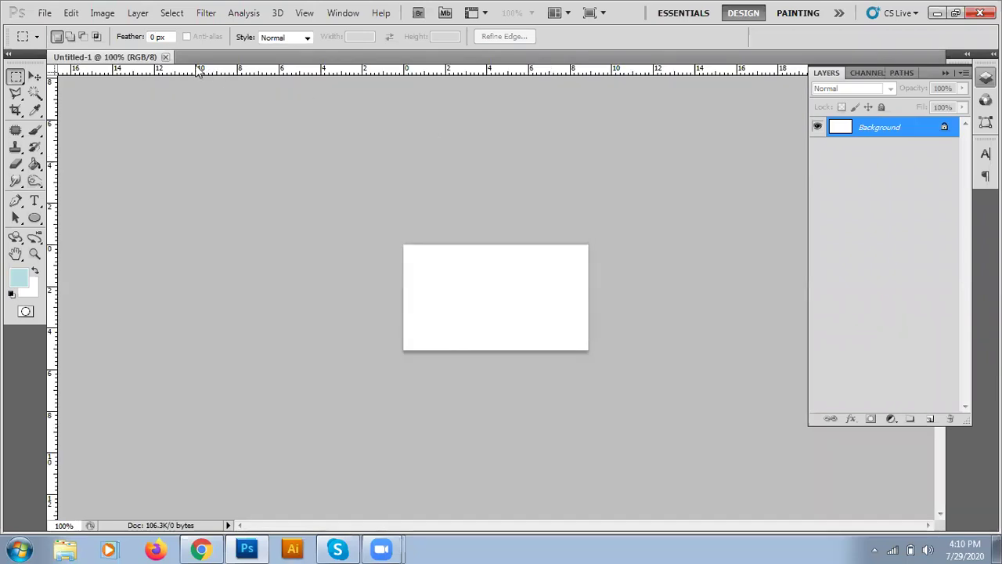
{"action": "left_click", "coordinate": [165, 57]}
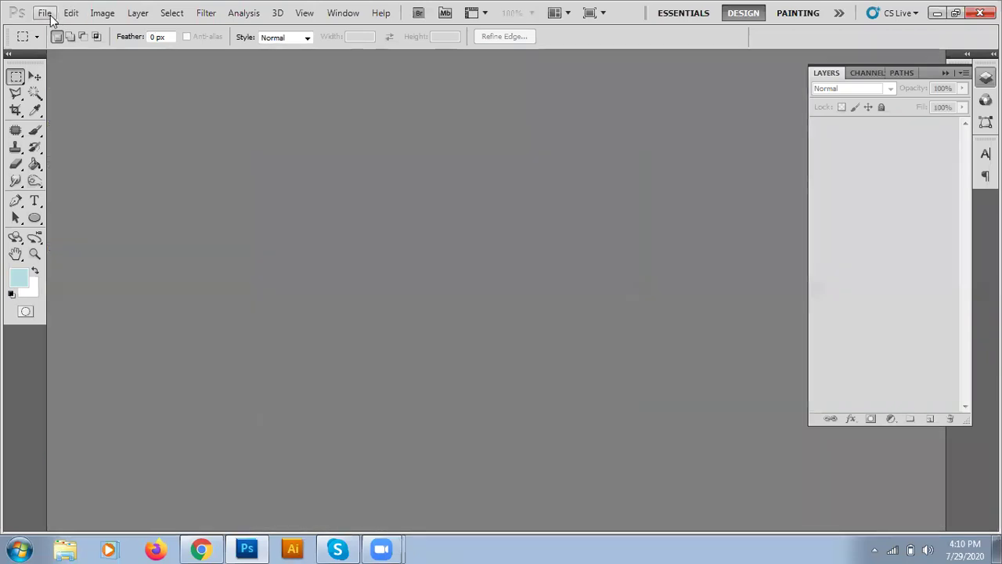
- Create a new 3.5 by 2 inch document with the resolution set to 300 pixels/inch
{"action": "left_click", "coordinate": [45, 13]}
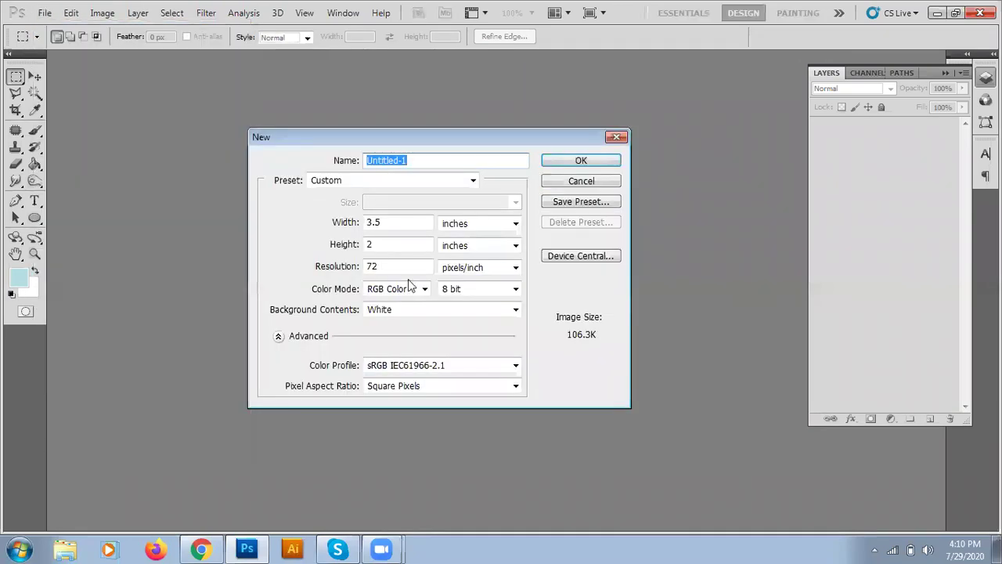
{"action": "left_click", "coordinate": [387, 267]}
{"action": "double_click", "coordinate": [387, 267]}
{"action": "type", "text": "300"}
{"action": "key", "text": "Return"}
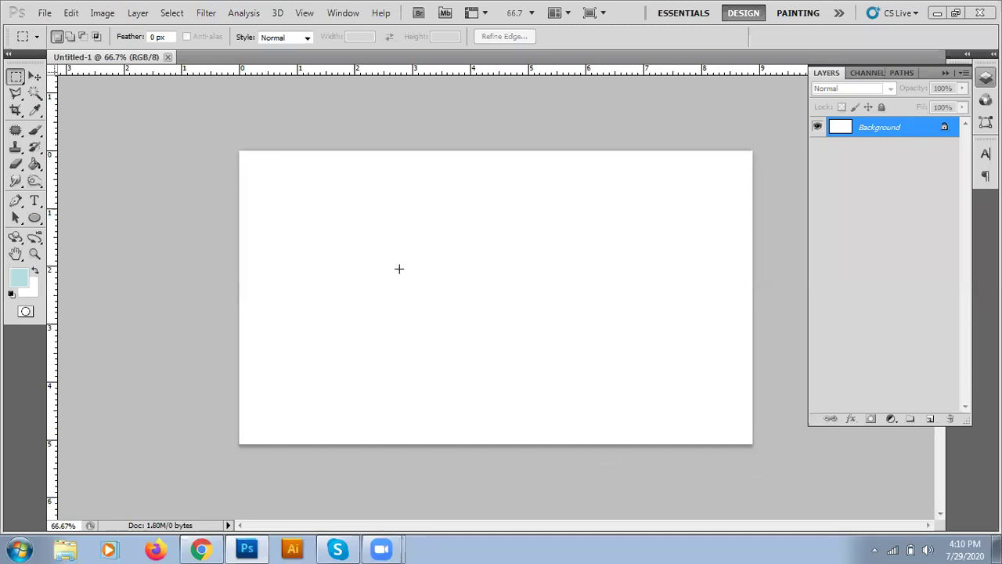
- Draw a triangular selection about 4.4 cm wide and 4.3 cm high on the canvas with the Polygonal Lasso
{"action": "left_click", "coordinate": [14, 94]}
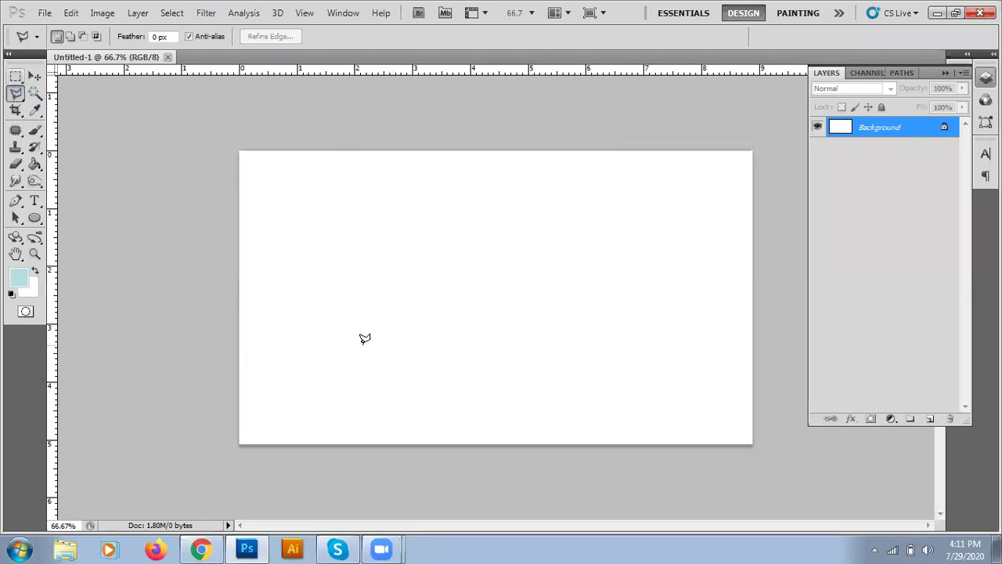
{"action": "left_click", "coordinate": [335, 374]}
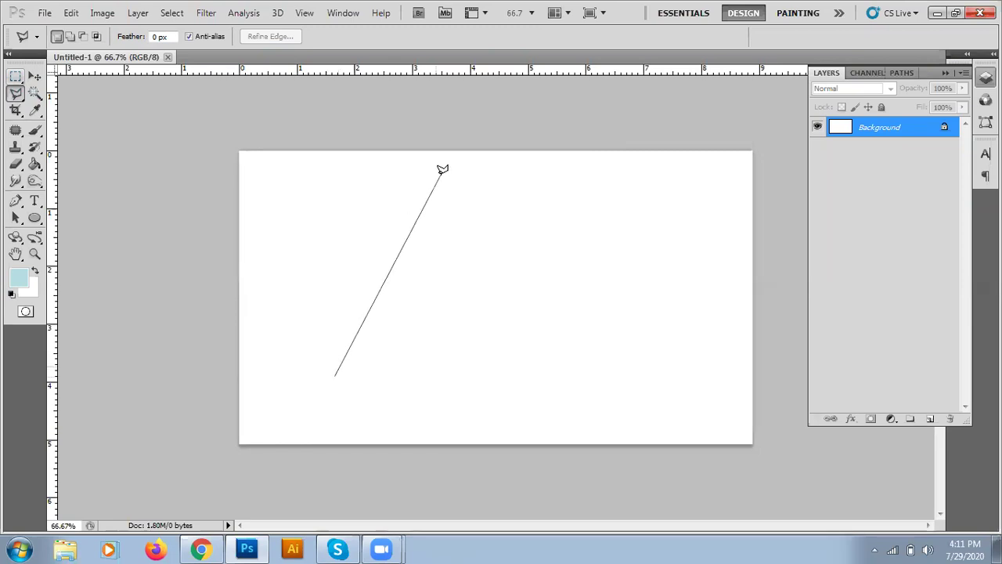
{"action": "left_click", "coordinate": [440, 177]}
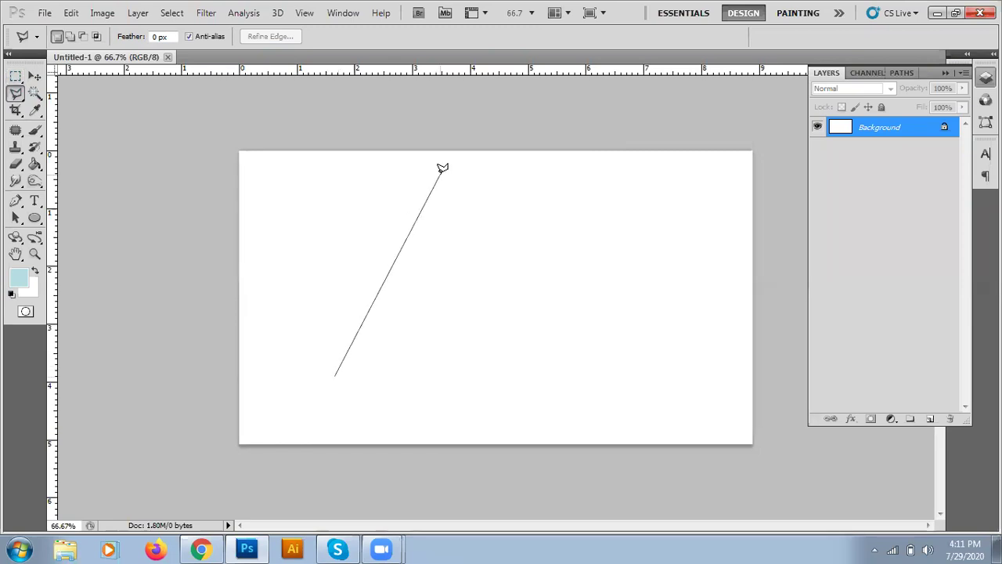
{"action": "left_click", "coordinate": [588, 422]}
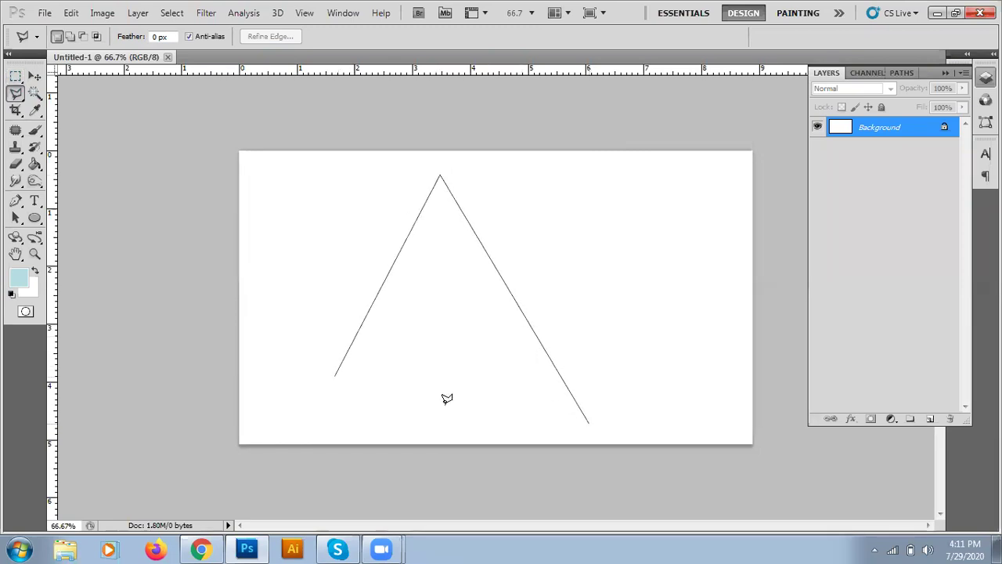
{"action": "left_click", "coordinate": [336, 376]}
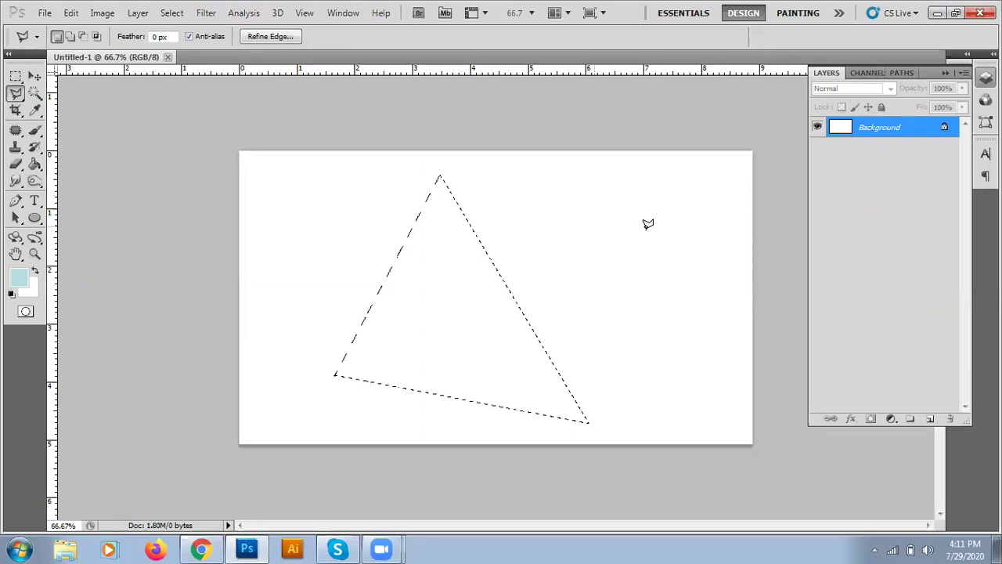
- Deselect the triangle, undo the deselection, and add a new layer above the background
{"action": "key", "text": "ctrl+d"}
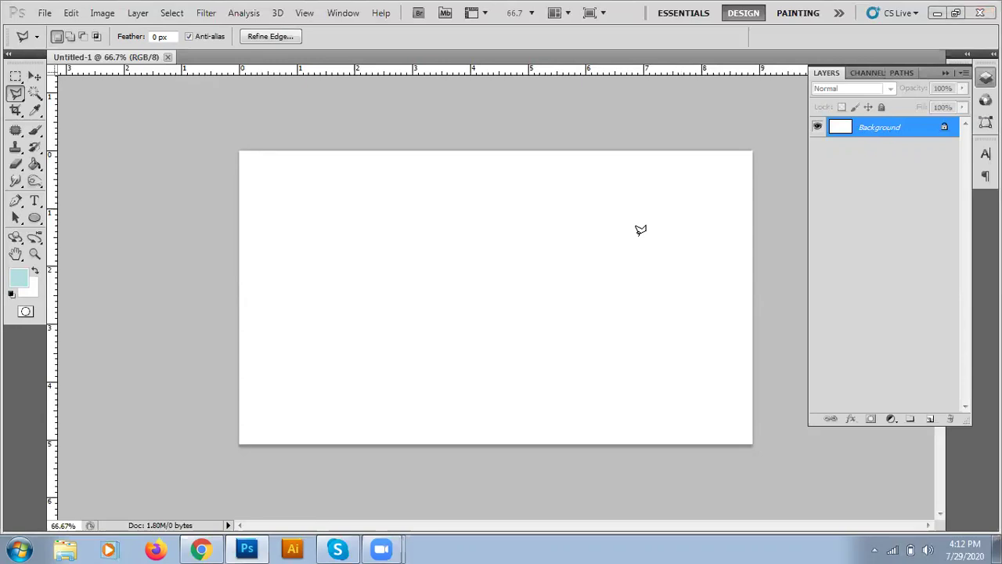
{"action": "key", "text": "ctrl+z"}
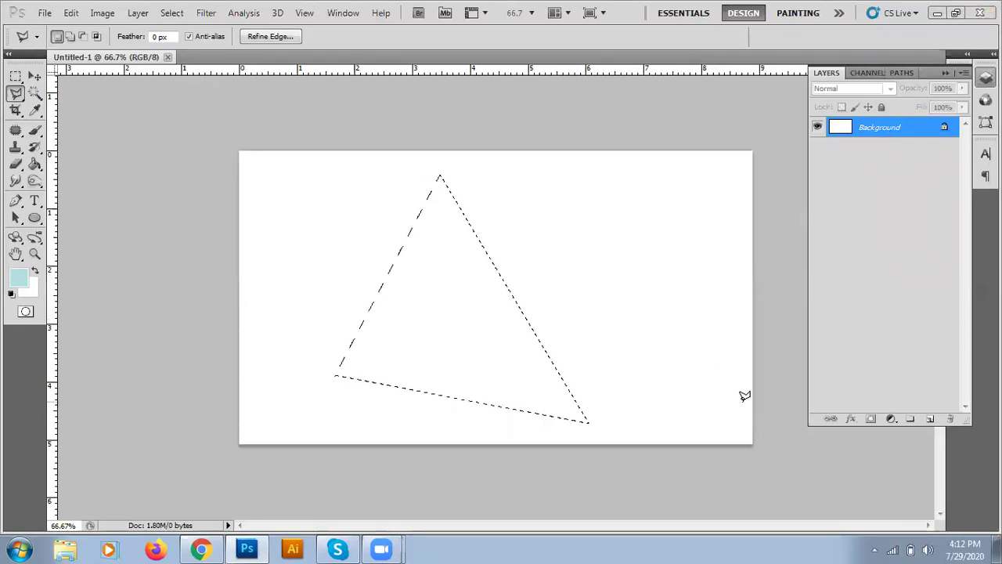
{"action": "left_click", "coordinate": [930, 419]}
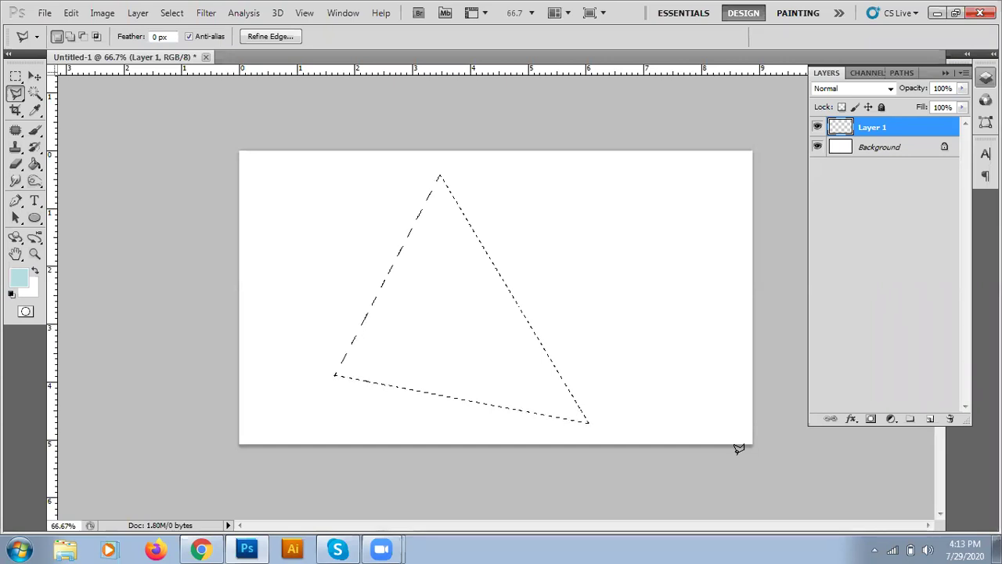
- Deselect and reselect the triangle, and fill it with the light blue foreground colour on the new layer
{"action": "key", "text": "ctrl+d"}
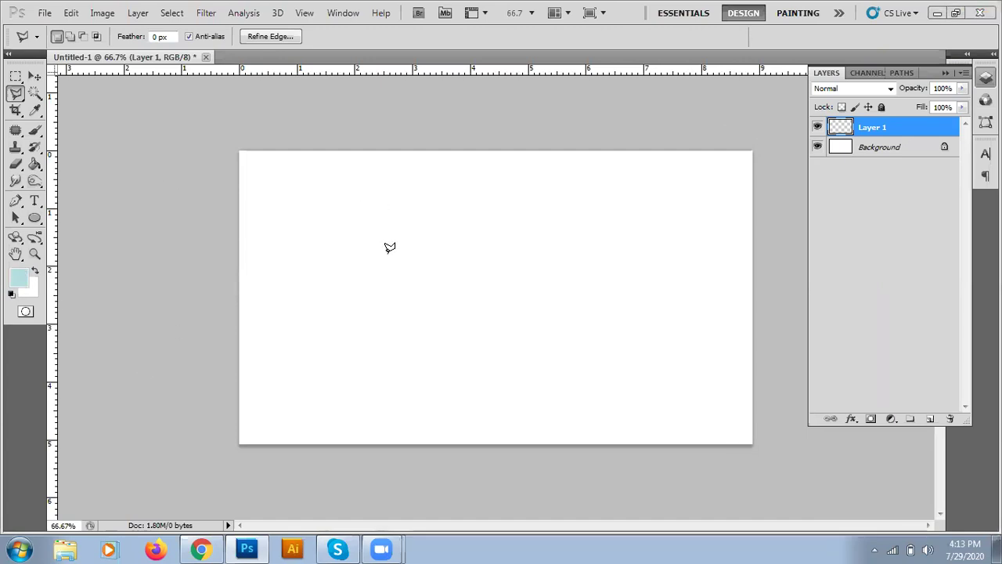
{"action": "key", "text": "ctrl+shift+d"}
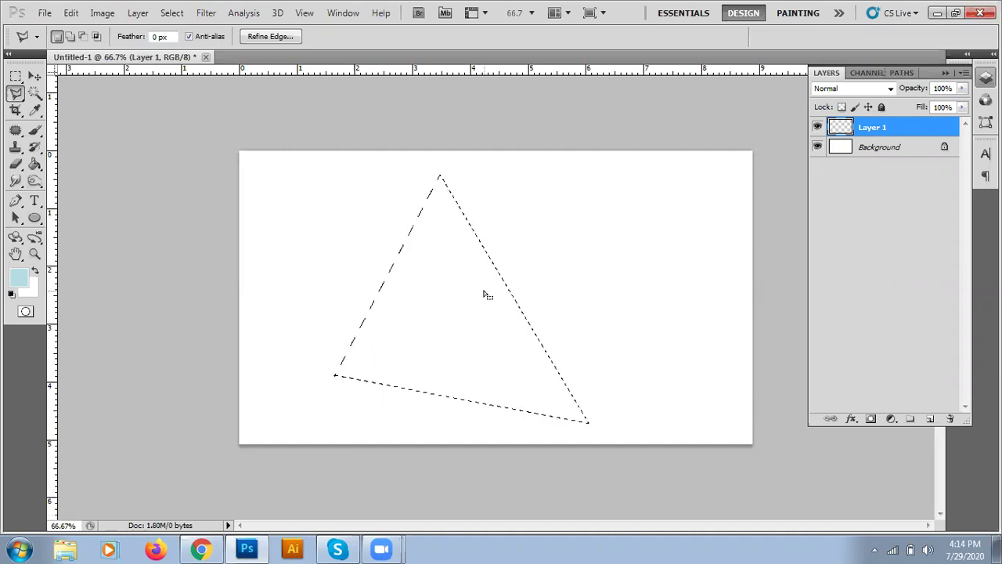
{"action": "key", "text": "alt+BackSpace"}
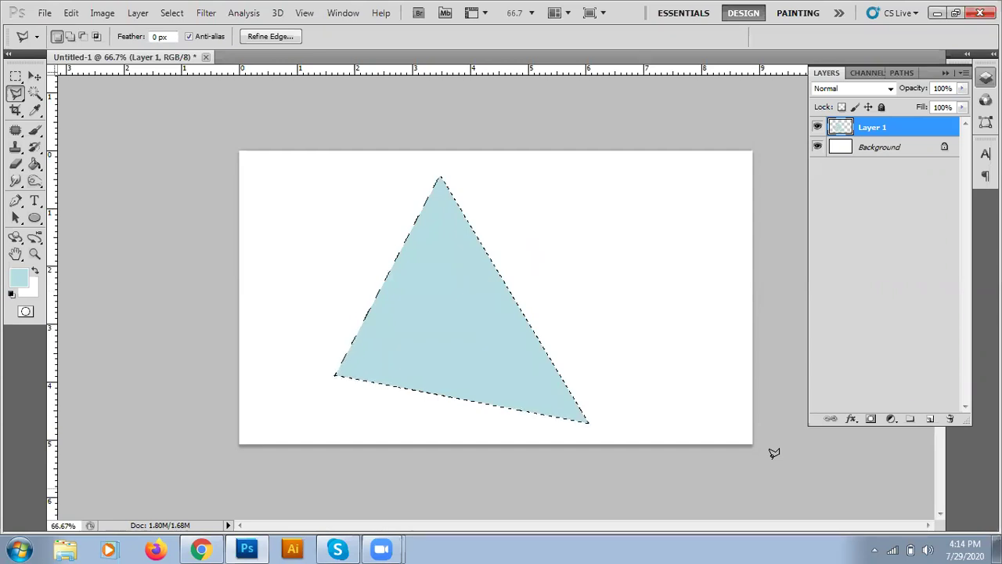
- Drop and restore the triangle's selection, and refill it with the light blue foreground colour using the Paint Bucket
{"action": "key", "text": "ctrl+d"}
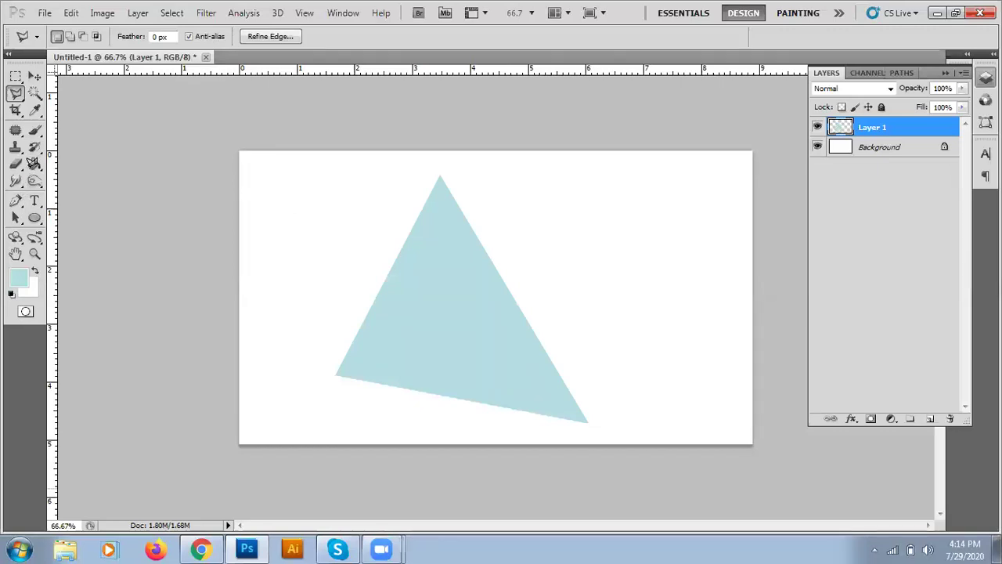
{"action": "key", "text": "ctrl+shift+d"}
{"action": "left_click", "coordinate": [34, 163]}
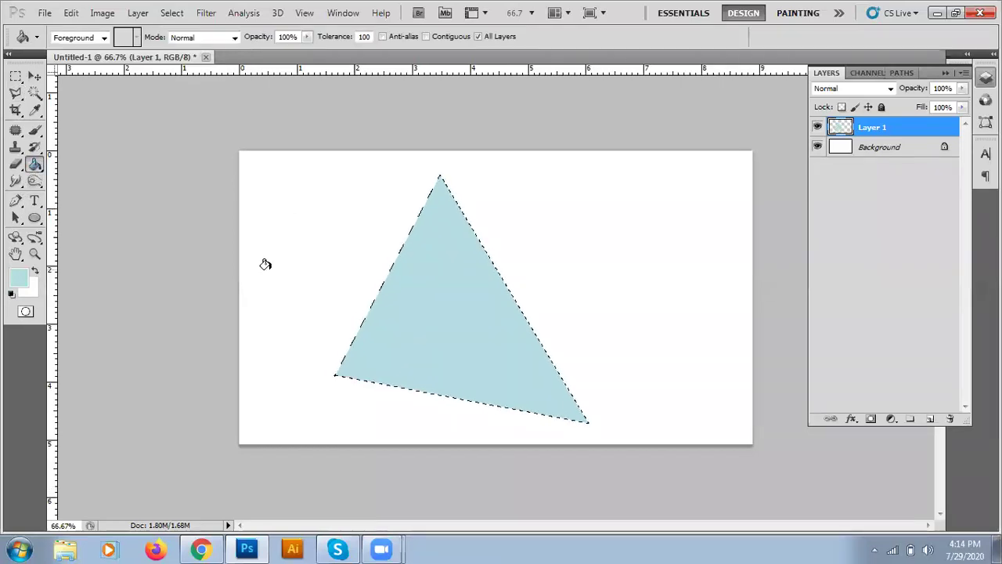
{"action": "left_click", "coordinate": [402, 291]}
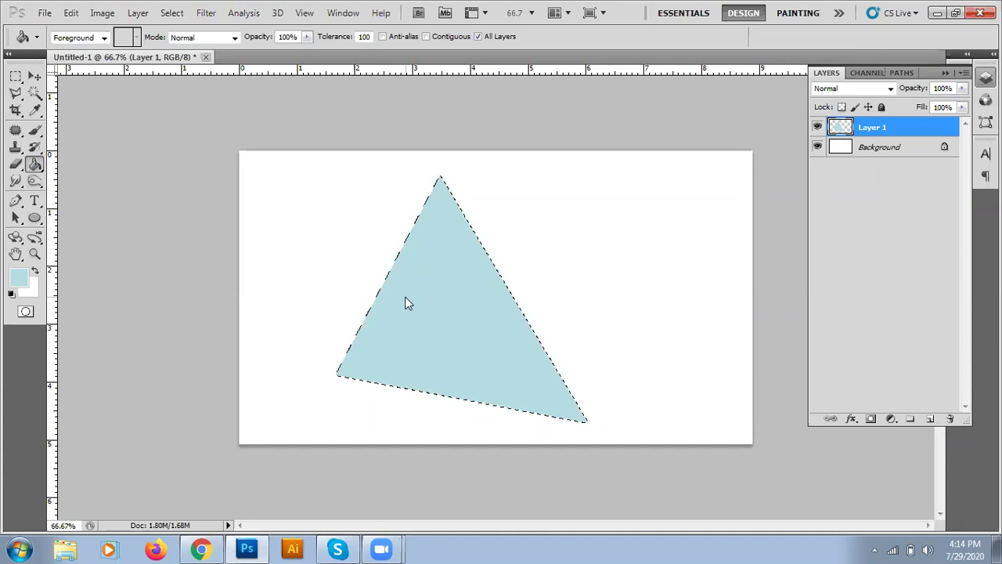
- Deselect the triangle and restore the selection twice, first by undoing and the second time with Reselect
{"action": "key", "text": "ctrl+d"}
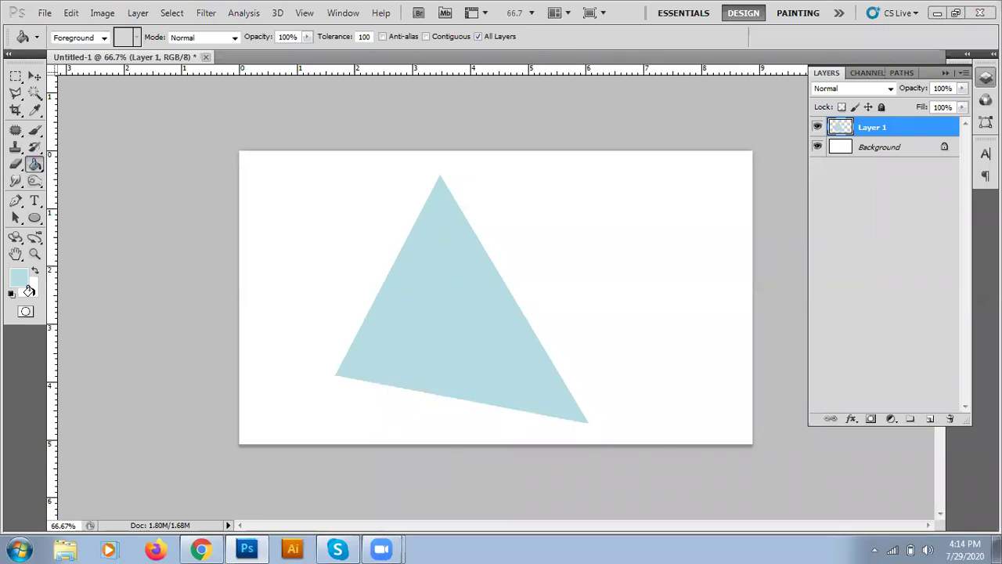
{"action": "key", "text": "ctrl+z"}
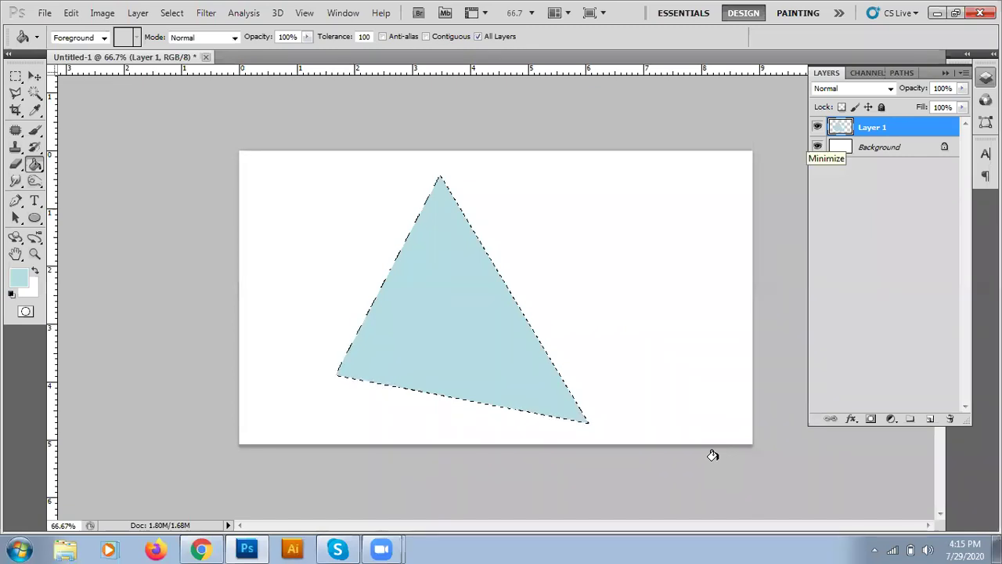
{"action": "key", "text": "ctrl+d"}
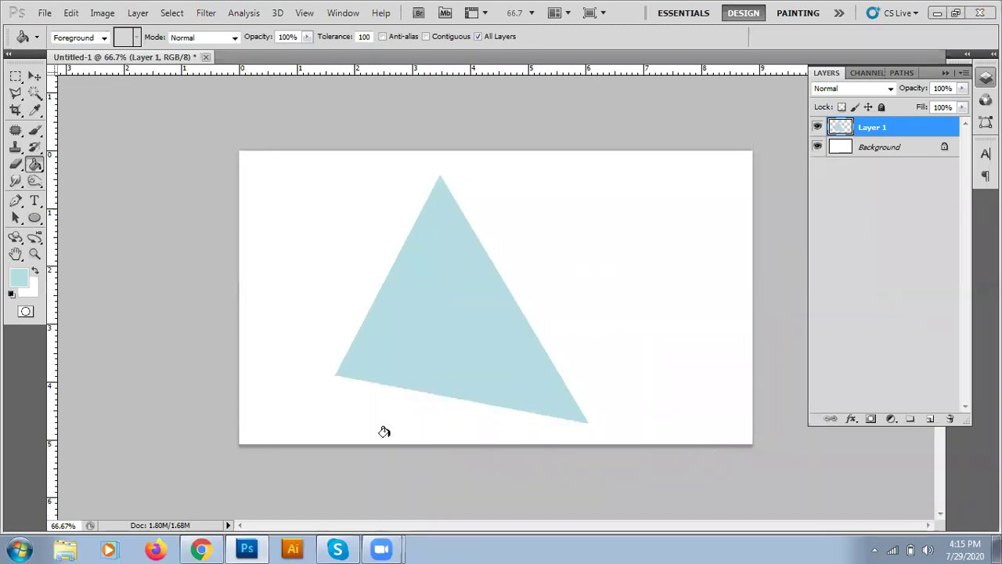
{"action": "key", "text": "ctrl+shift+d"}
- Try filling the triangle with white by swapping the foreground and background colours, and undo the fill and the swap
{"action": "left_click", "coordinate": [457, 264]}
{"action": "key", "text": "x"}
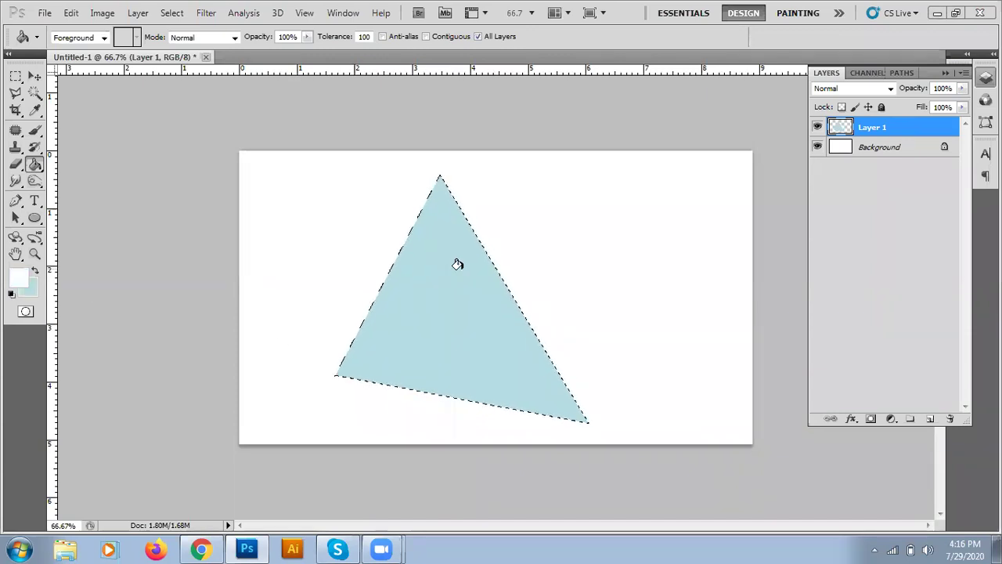
{"action": "left_click", "coordinate": [457, 264]}
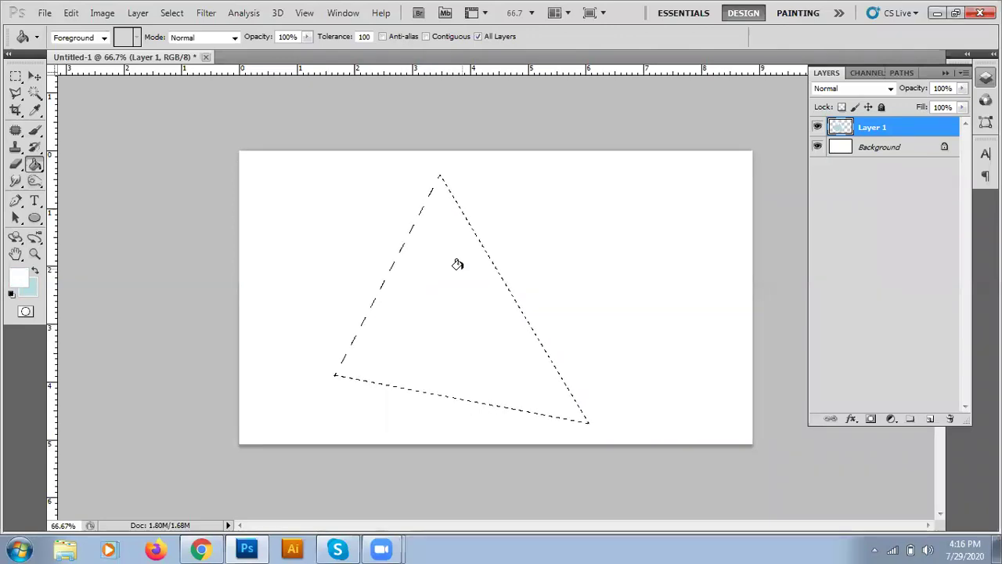
{"action": "key", "text": "ctrl+z"}
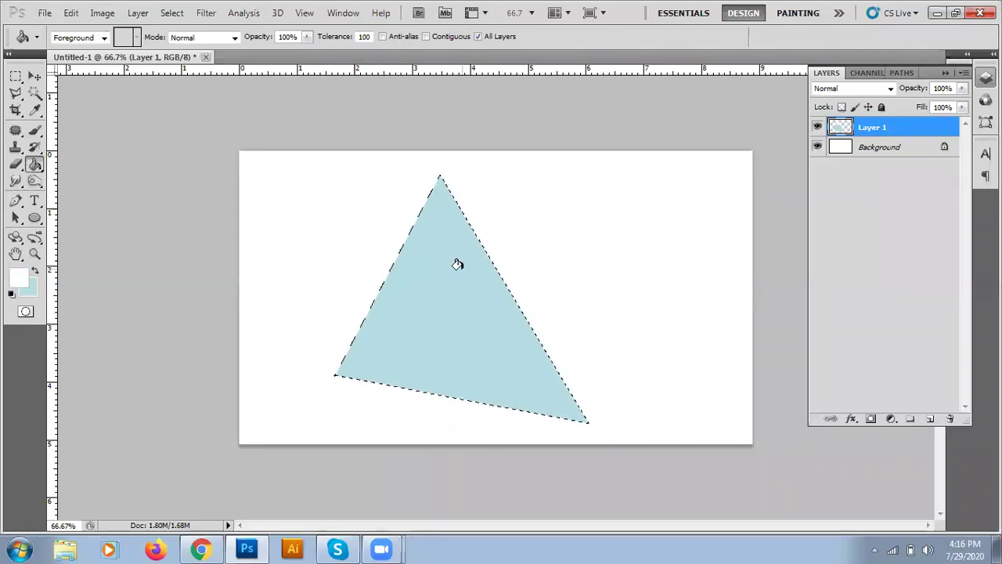
{"action": "key", "text": "x"}
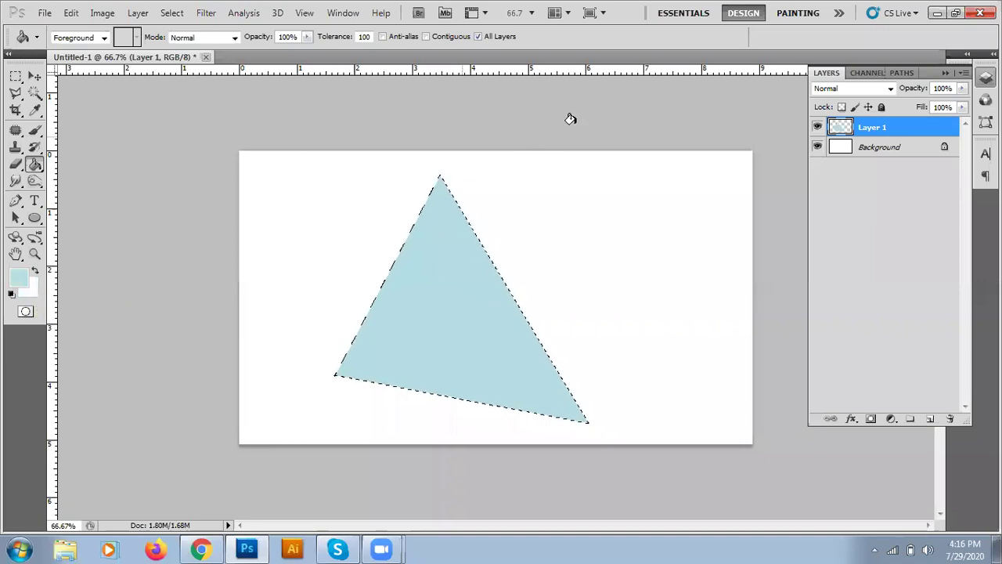
- Deselect and reselect the triangle, and fill it with the white background colour
{"action": "key", "text": "ctrl+d"}
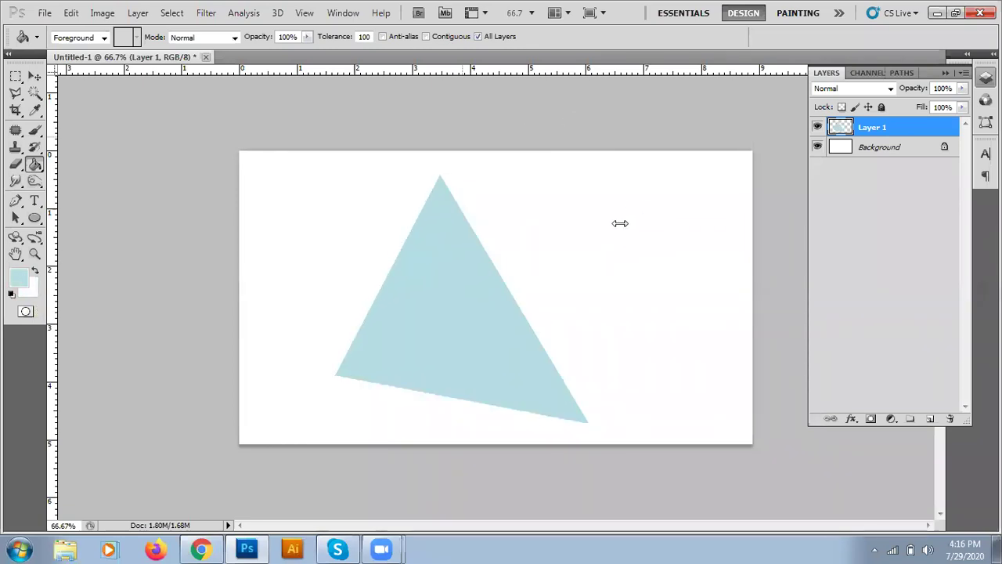
{"action": "key", "text": "ctrl+shift+d"}
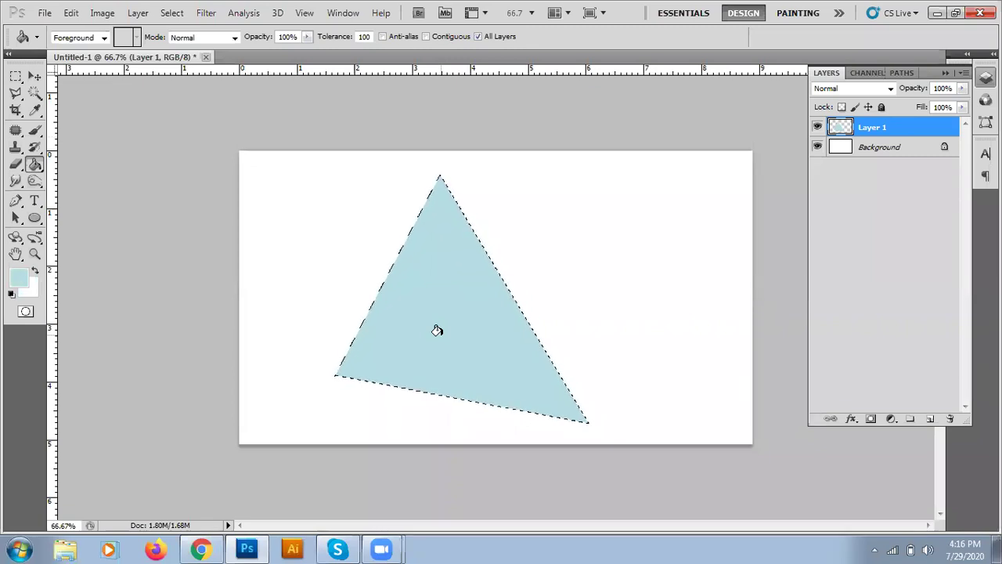
{"action": "key", "text": "ctrl+z"}
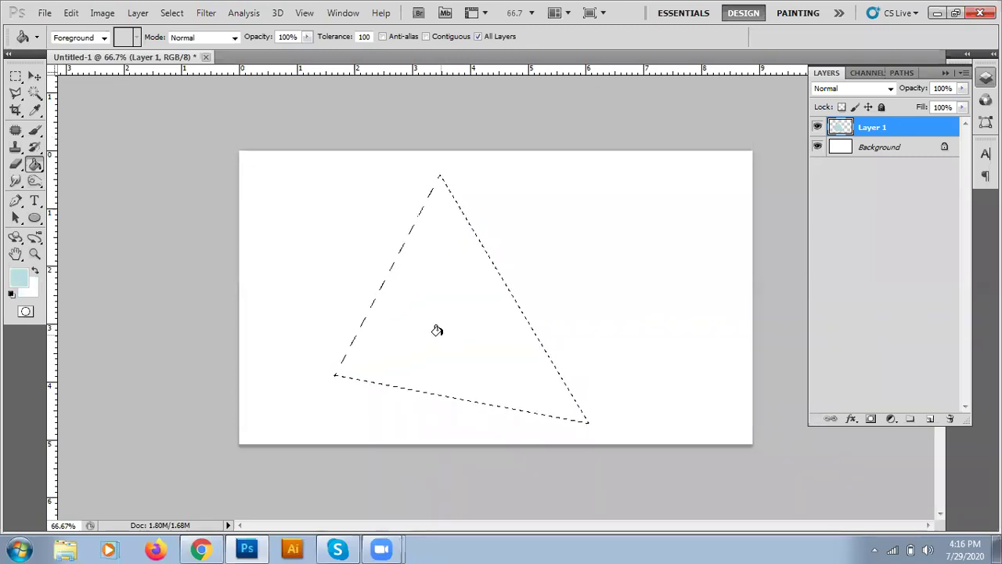
- Undo the white fill of the triangle, and drop, restore and drop its selection again
{"action": "key", "text": "ctrl+z"}
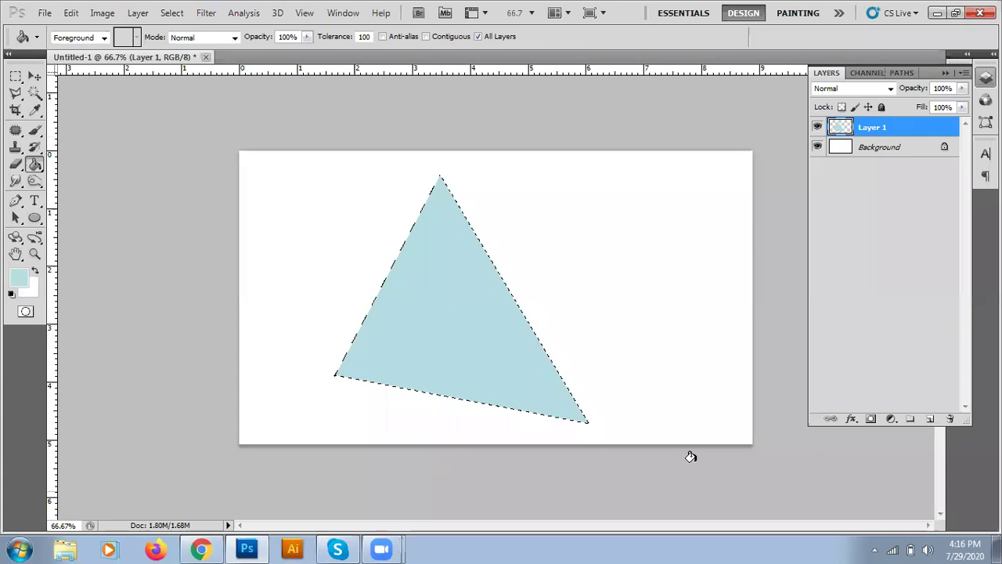
{"action": "key", "text": "ctrl+d"}
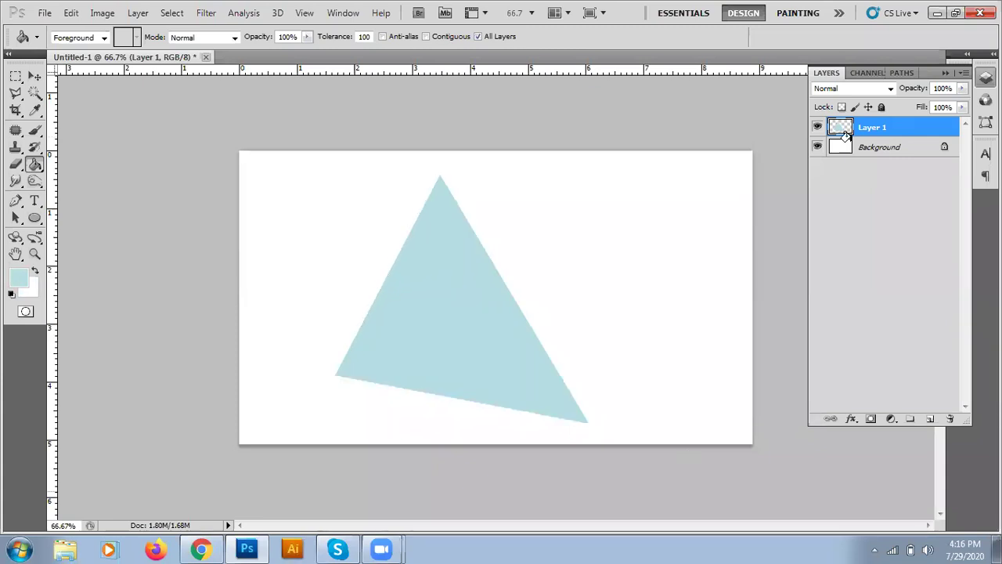
{"action": "key", "text": "ctrl+shift+d"}
{"action": "key", "text": "ctrl+d"}
- Duplicate the light blue triangle's layer and move the copy slightly up and to the right with the Move tool
{"action": "left_click", "coordinate": [15, 94]}
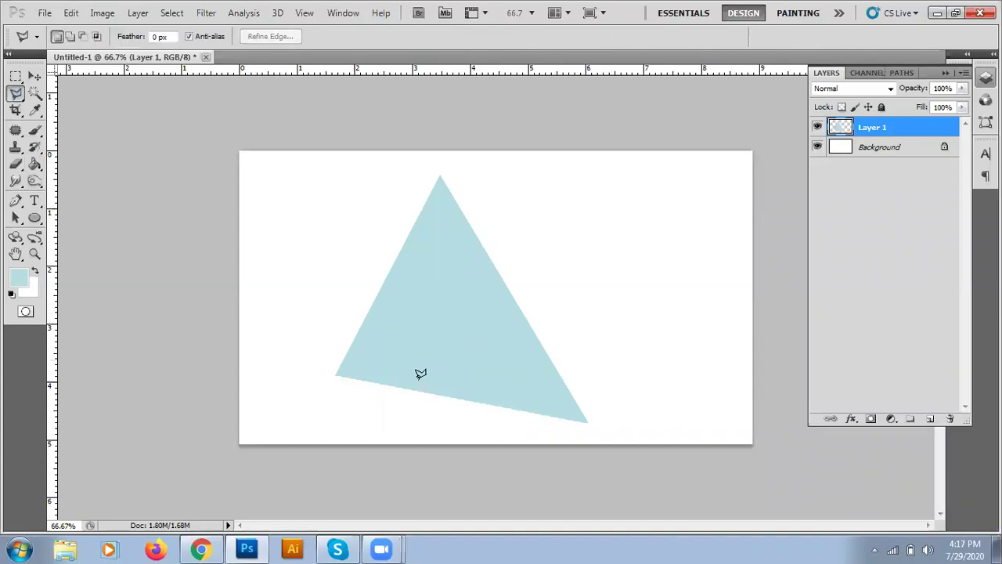
{"action": "left_click", "coordinate": [35, 76]}
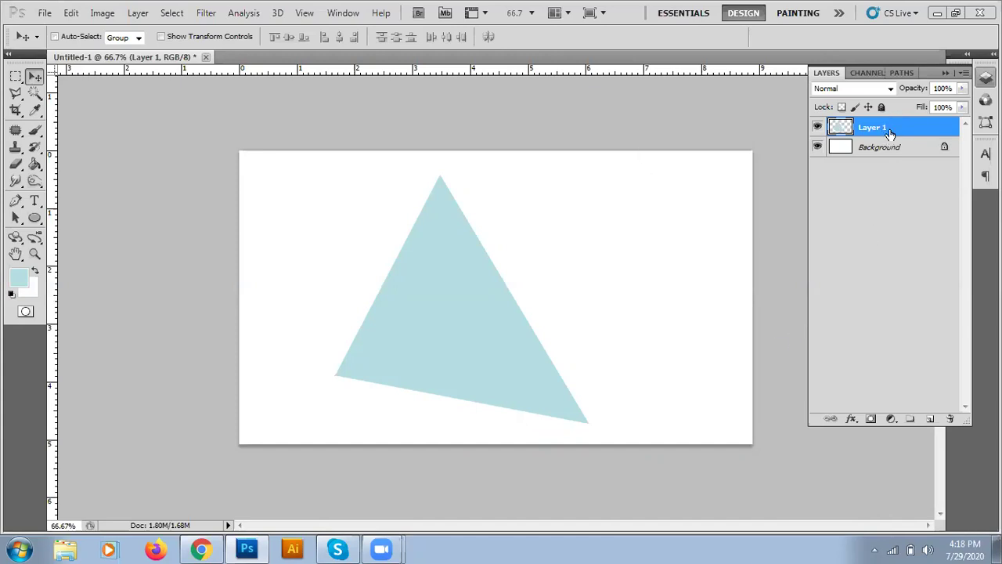
{"action": "key", "text": "ctrl+j"}
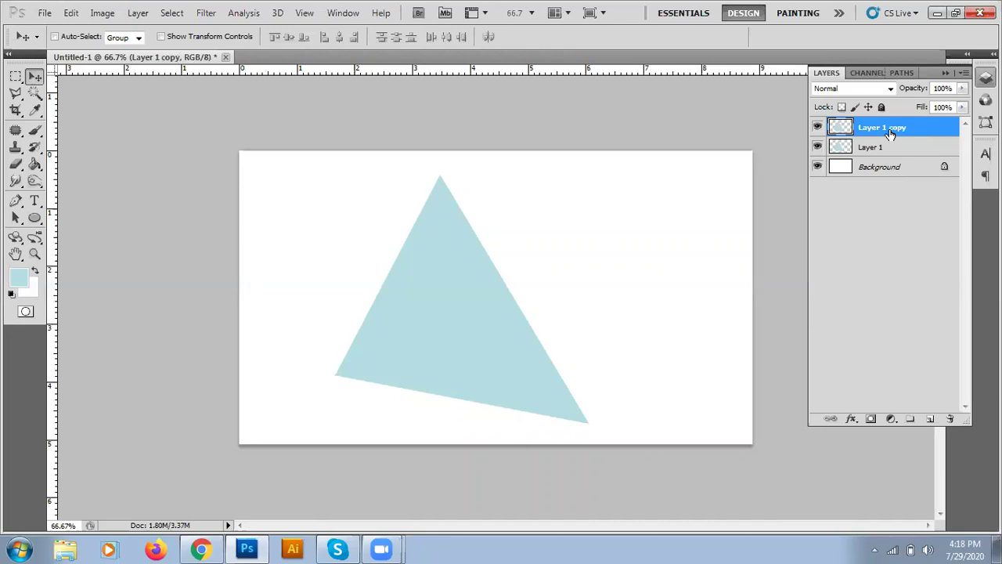
{"action": "left_click_drag", "start_coordinate": [437, 334], "coordinate": [469, 317]}
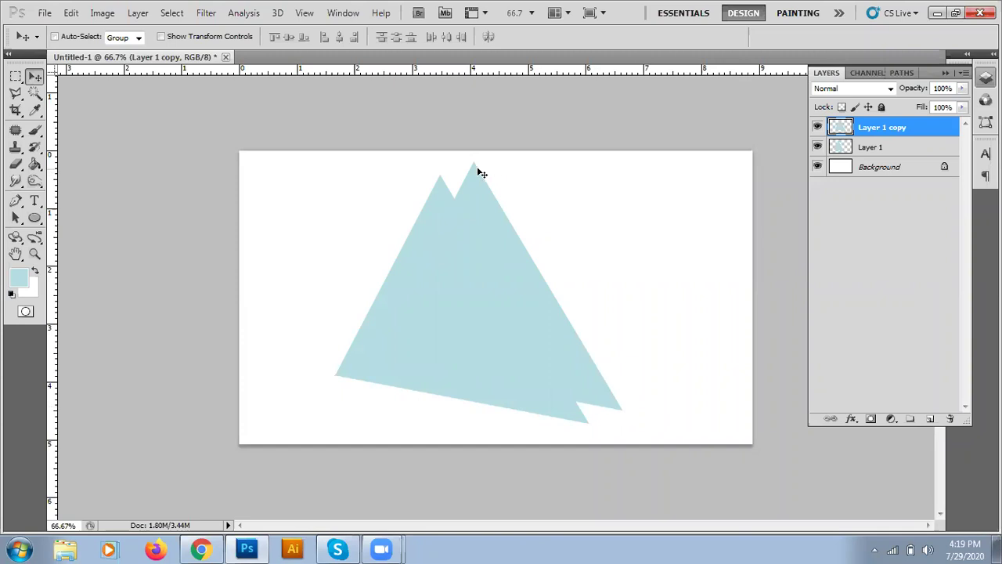
- Swap the foreground and background colours, and set the foreground colour to red f84242
{"action": "left_click", "coordinate": [35, 269]}
{"action": "left_click", "coordinate": [17, 278]}
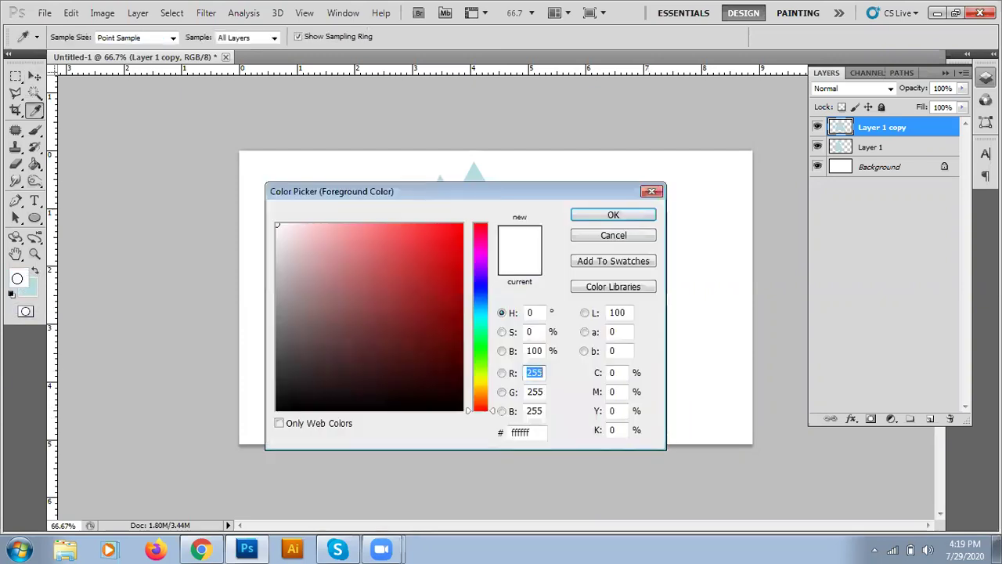
{"action": "left_click", "coordinate": [360, 238]}
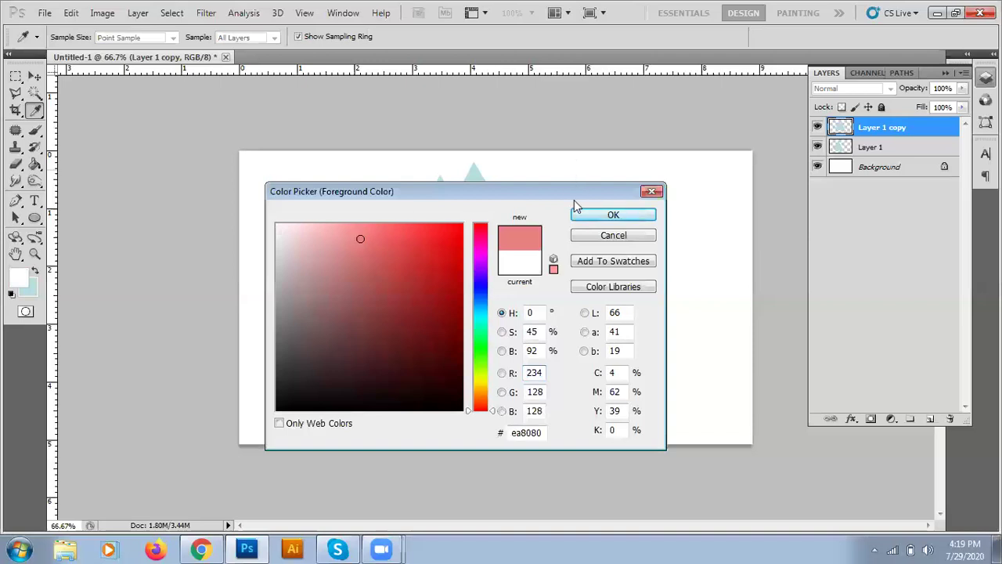
{"action": "left_click", "coordinate": [411, 229]}
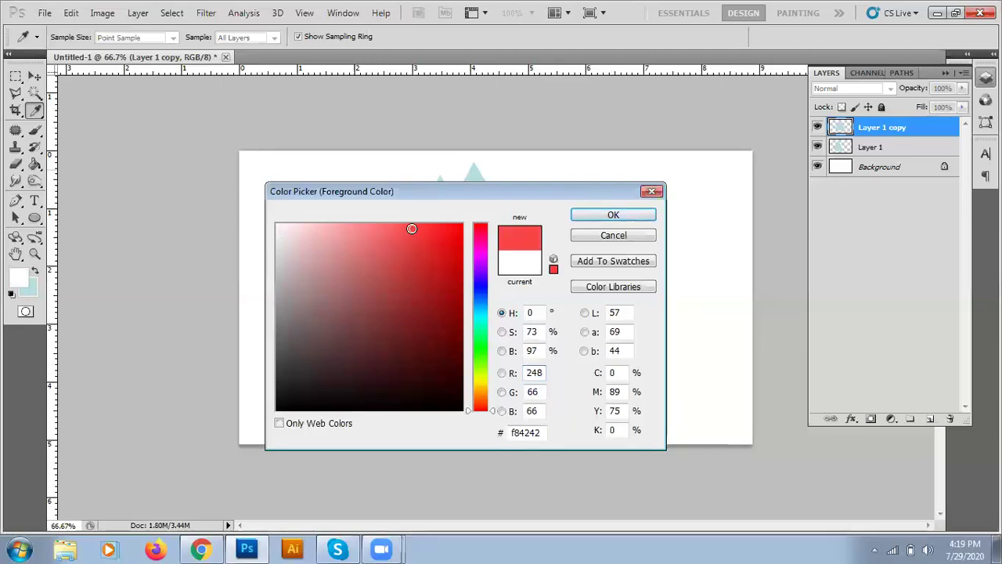
{"action": "key", "text": "Escape"}
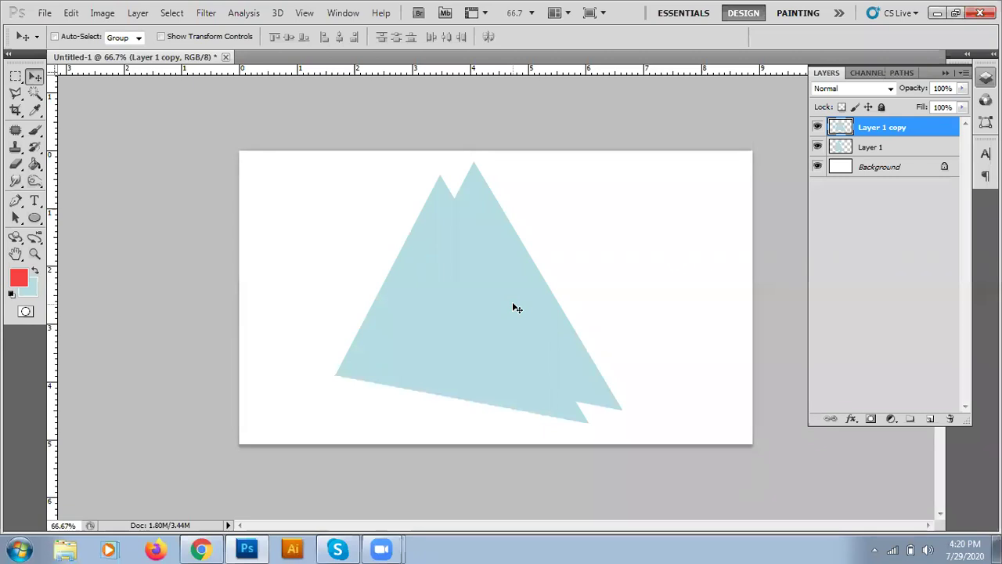
{"action": "left_click", "coordinate": [867, 144]}
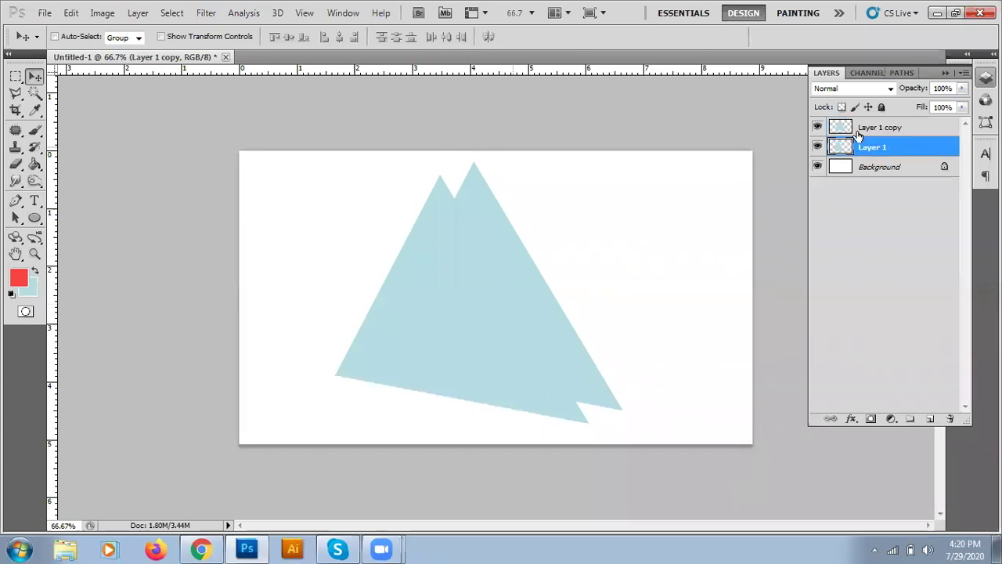
{"action": "left_click", "coordinate": [859, 131]}
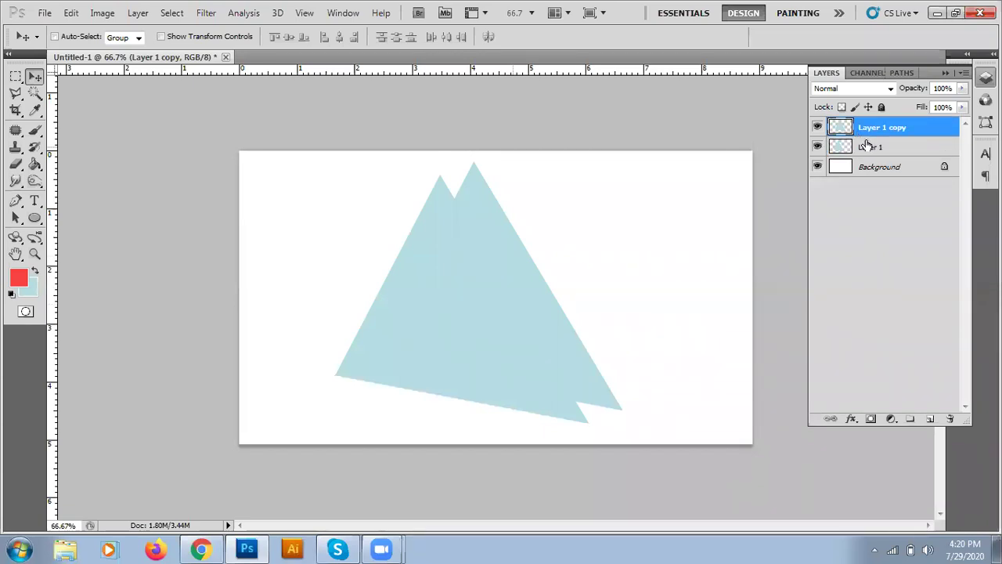
{"action": "left_click", "coordinate": [869, 147]}
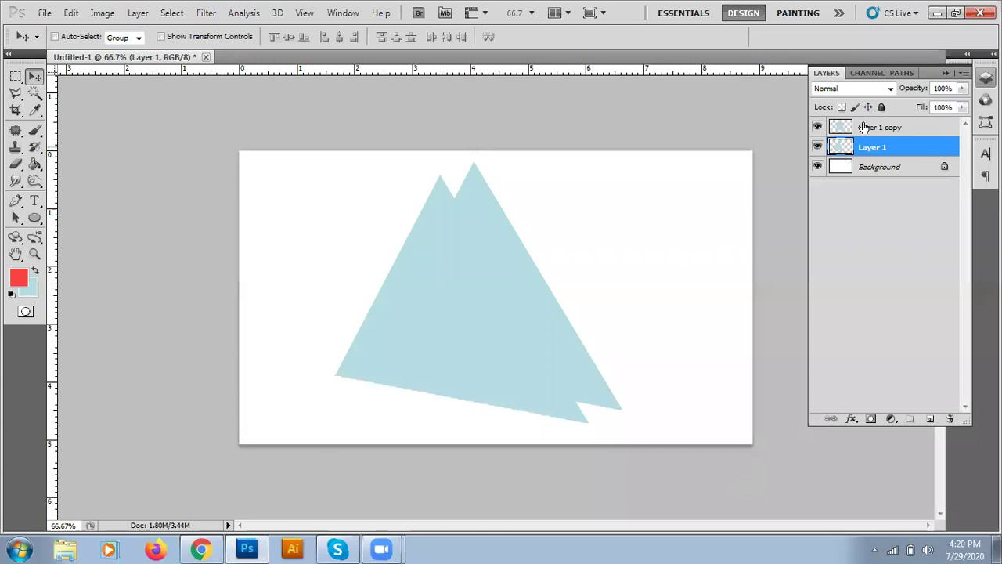
{"action": "left_click", "coordinate": [864, 127]}
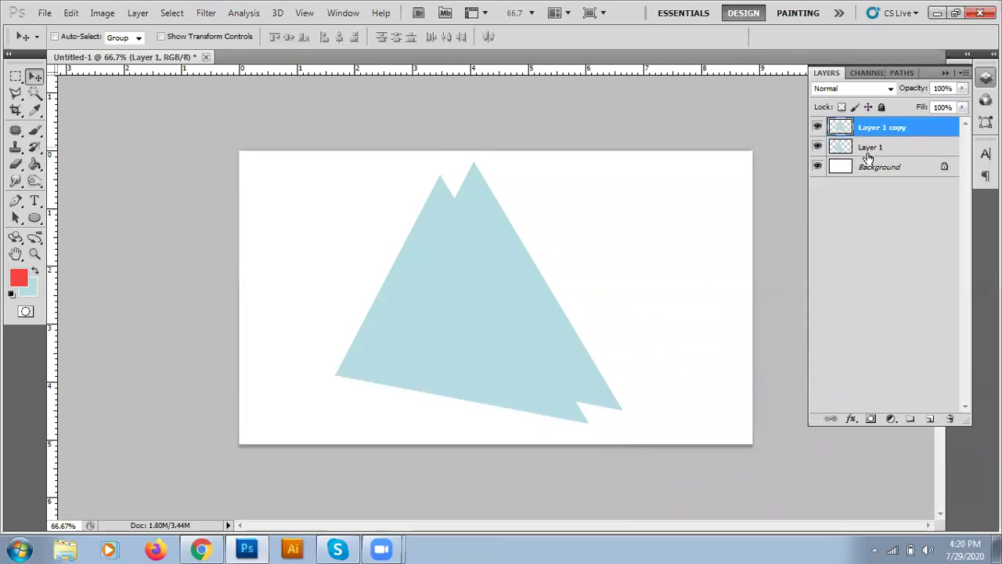
{"action": "left_click", "coordinate": [869, 149]}
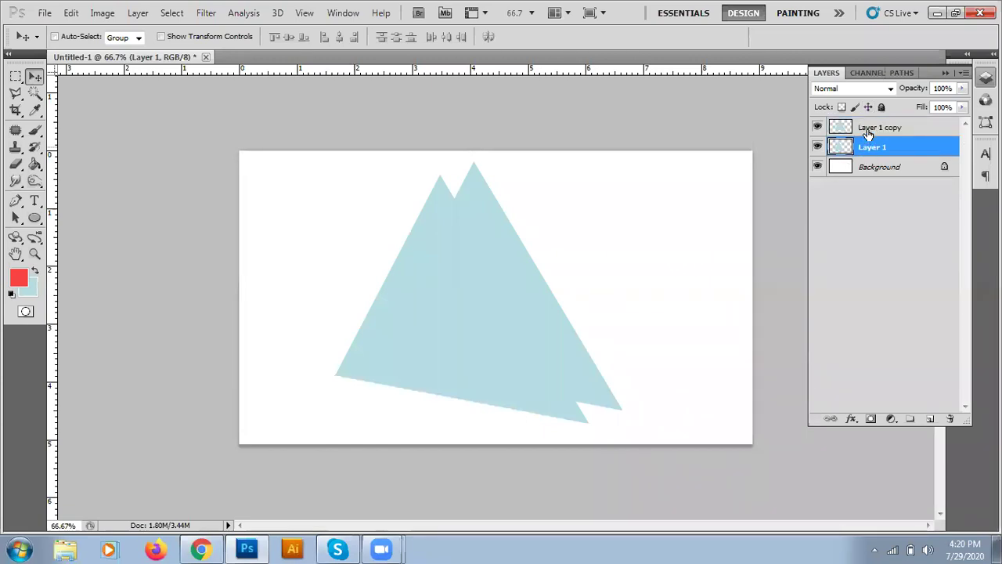
{"action": "left_click", "coordinate": [867, 133]}
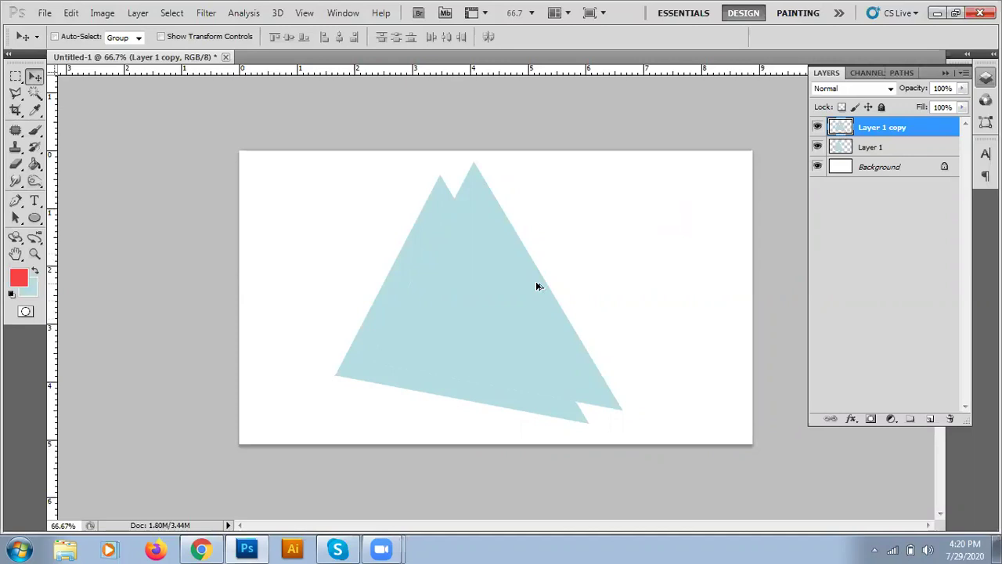
- Try filling Layer 1 copy with the red foreground colour without a selection, and undo the fill
{"action": "key", "text": "alt+BackSpace"}
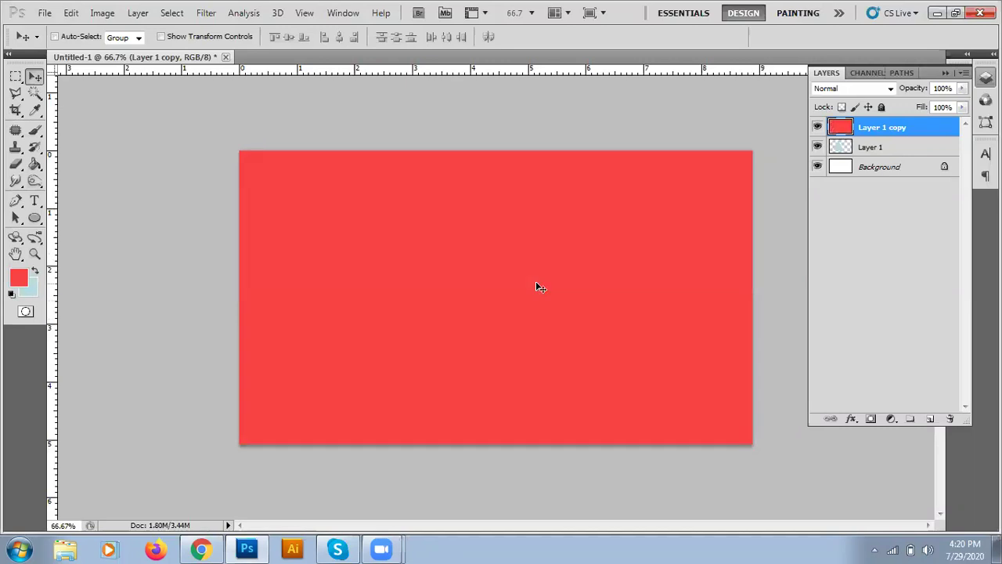
{"action": "key", "text": "ctrl+z"}
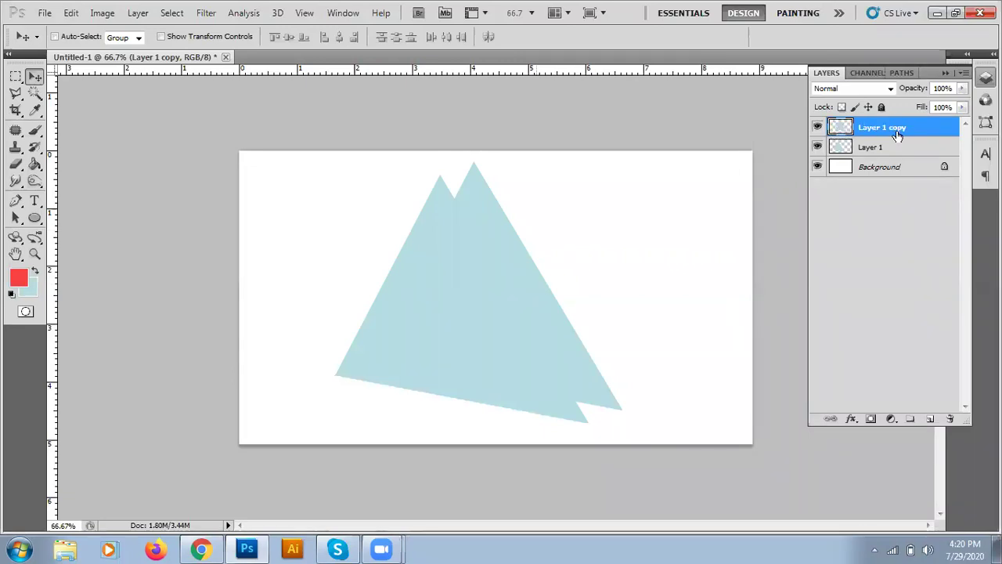
- Hide Layer 1 copy, load and drop the original triangle's selection, and show the copy again
{"action": "left_click", "coordinate": [817, 127]}
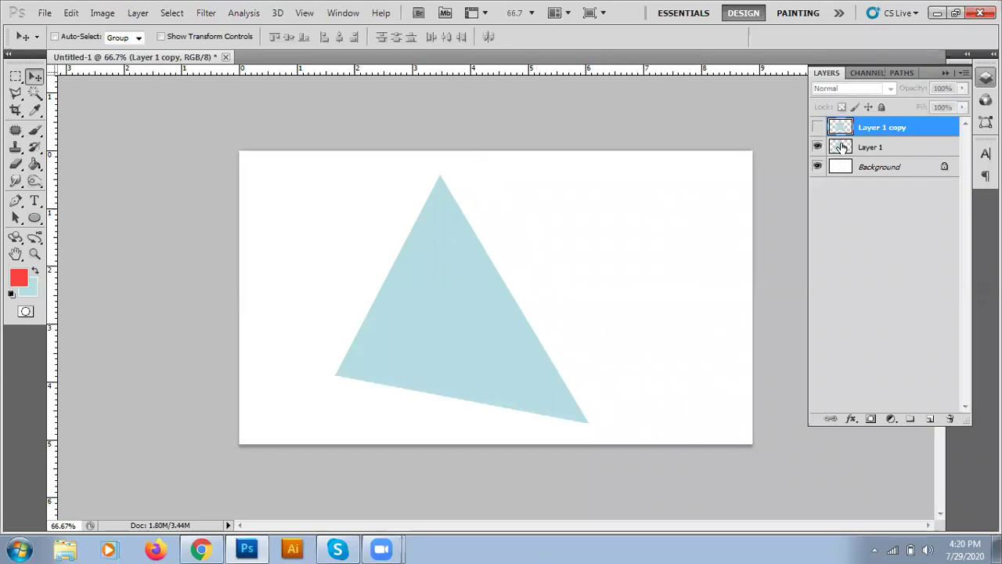
{"action": "left_click", "coordinate": [842, 148], "text": "ctrl"}
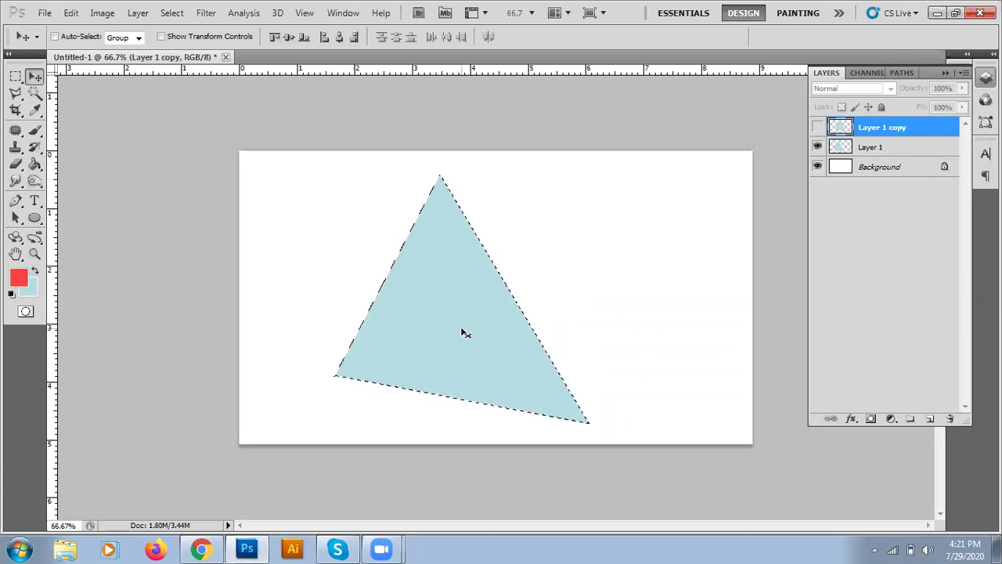
{"action": "key", "text": "ctrl+d"}
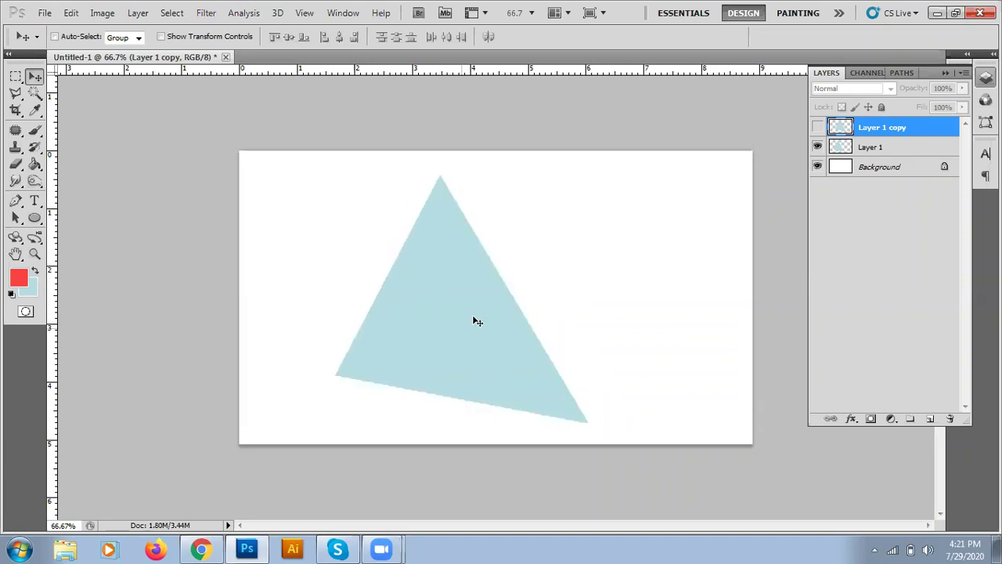
{"action": "left_click", "coordinate": [818, 126]}
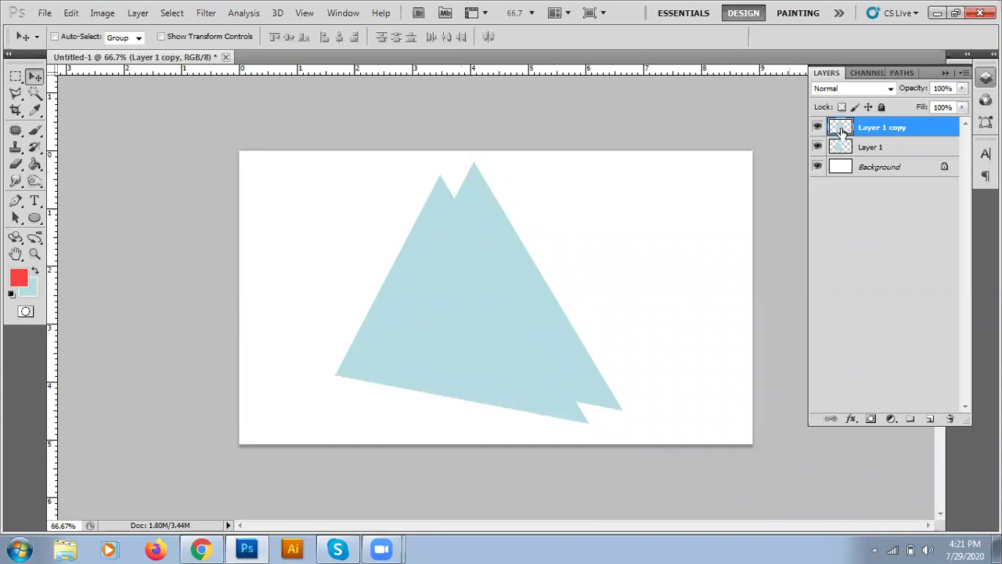
- Load the copied triangle as a selection, fill it with red and refill it with the light blue background colour, and deselect
{"action": "left_click", "coordinate": [841, 130], "text": "ctrl"}
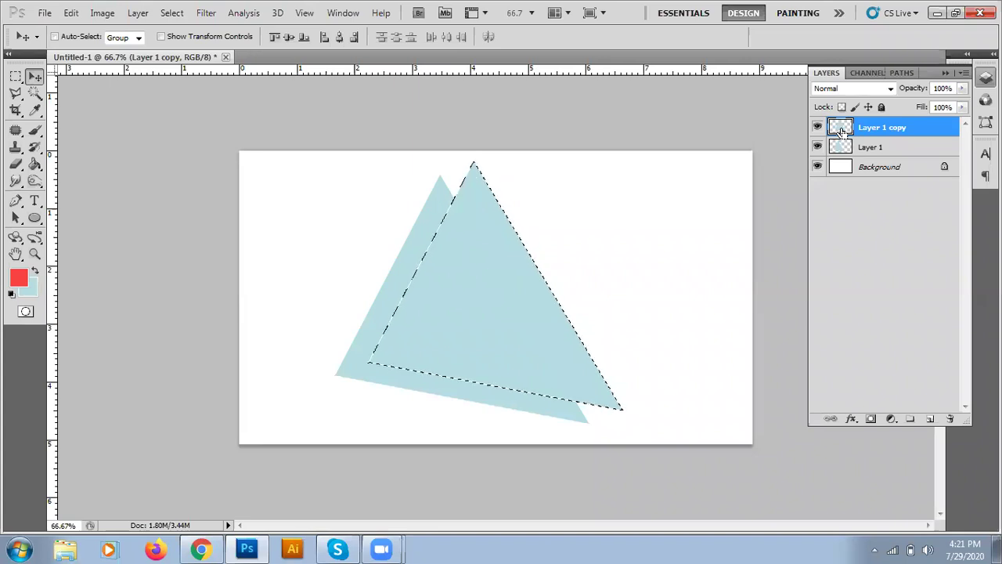
{"action": "key", "text": "alt+BackSpace"}
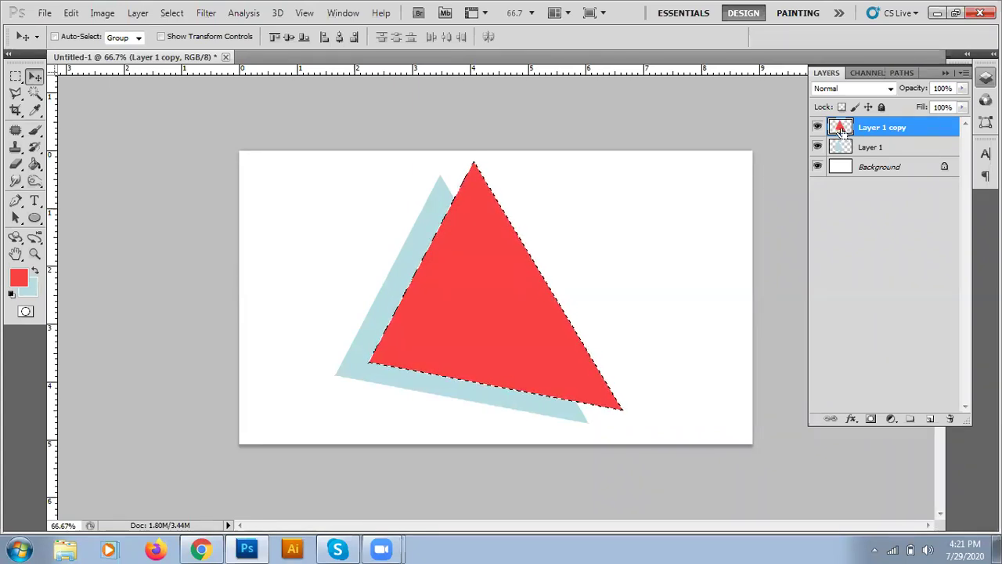
{"action": "key", "text": "ctrl+BackSpace"}
{"action": "key", "text": "ctrl+d"}
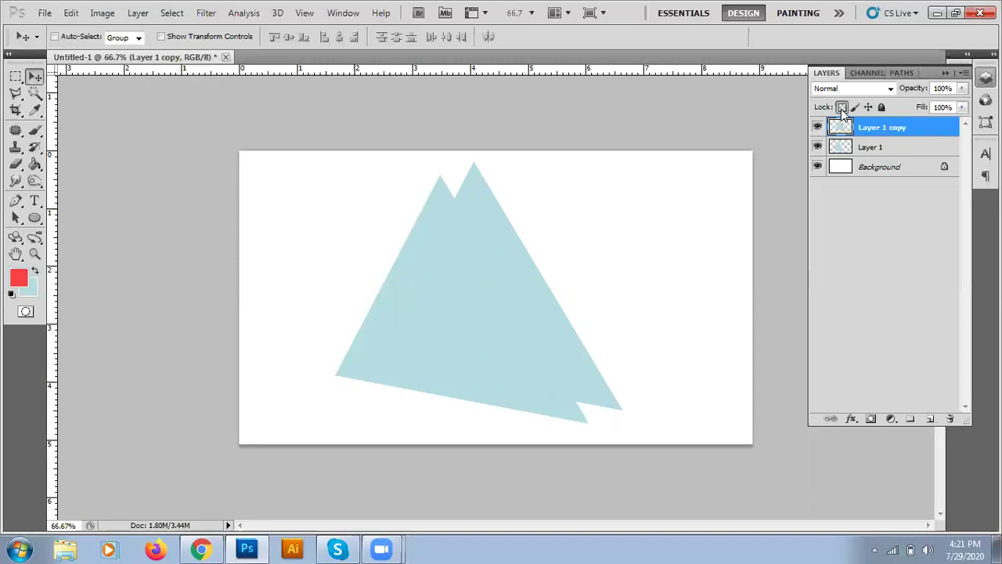
- Lock the transparent pixels of Layer 1 copy, fill its triangle with the red foreground colour, and unlock the layer
{"action": "left_click", "coordinate": [841, 109]}
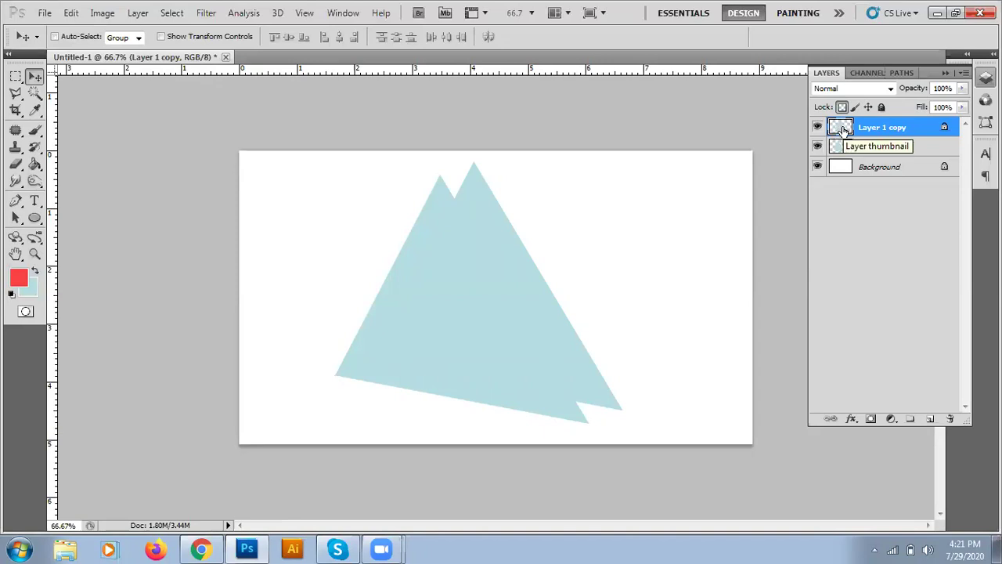
{"action": "key", "text": "alt+BackSpace"}
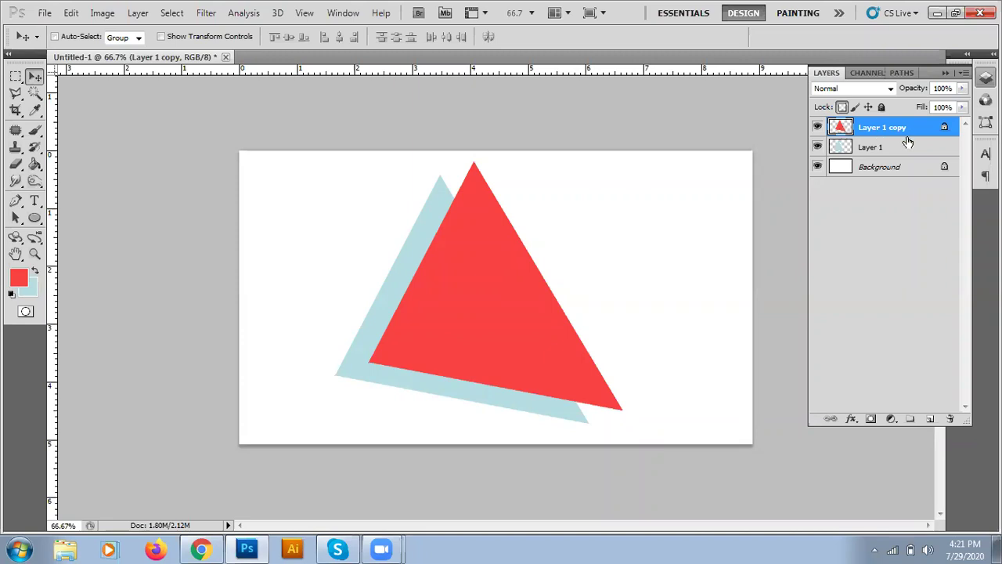
{"action": "key", "text": "slash"}
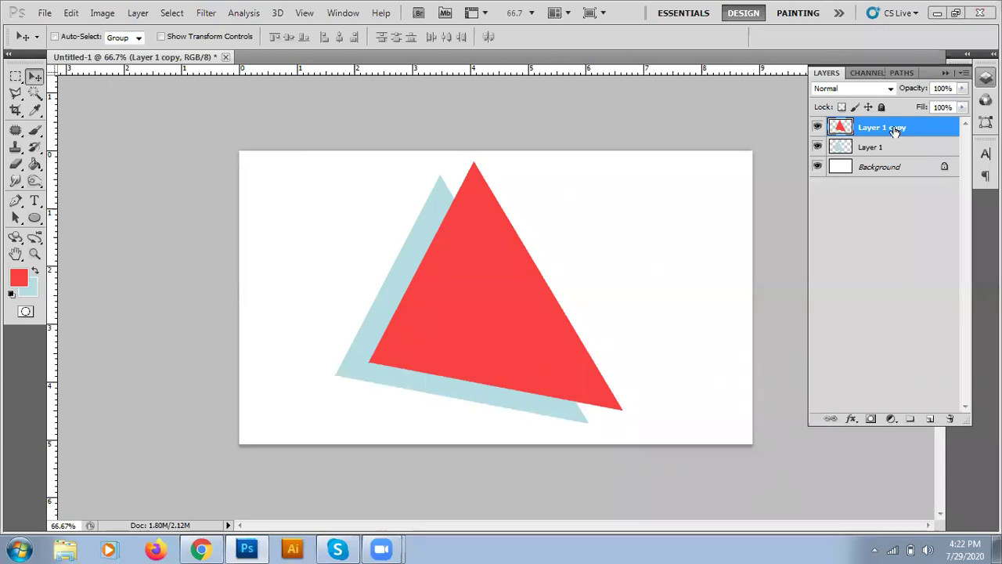
- Duplicate the red triangle's layer and move the new copy a short distance to the right
{"action": "key", "text": "ctrl+j"}
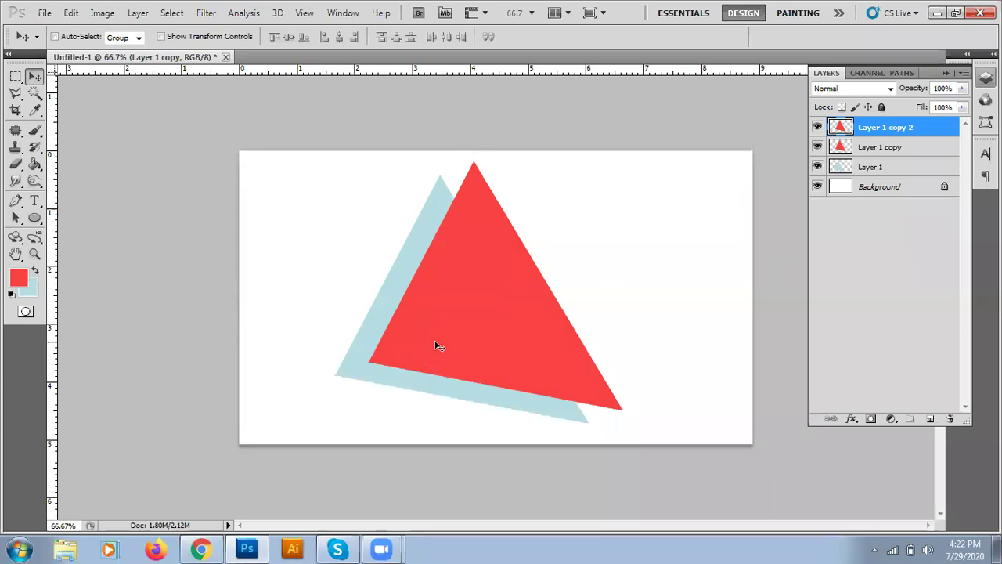
{"action": "left_click_drag", "start_coordinate": [440, 346], "coordinate": [484, 342]}
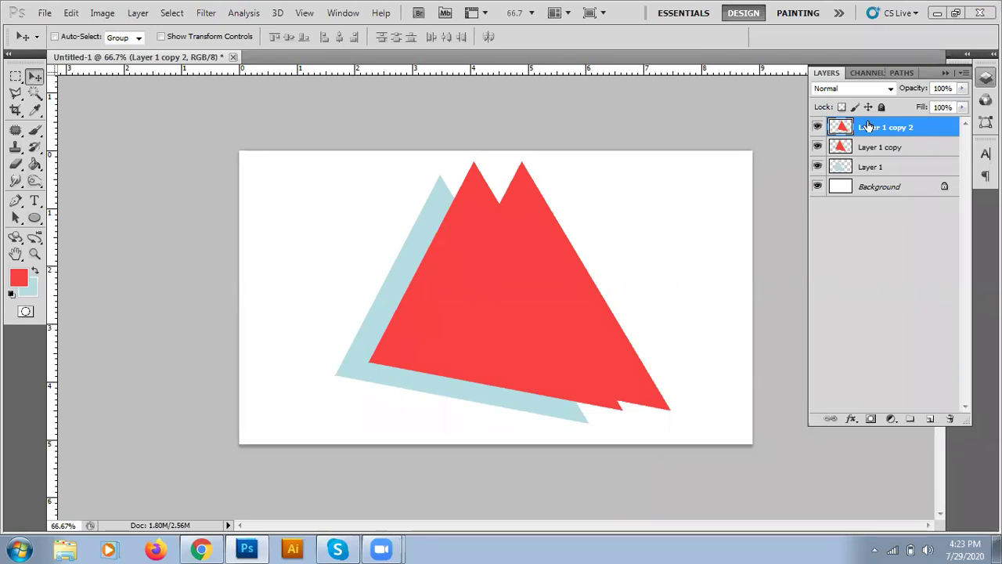
- Try filling Layer 1 copy 2 with the light blue background colour without a selection, and undo the fill
{"action": "key", "text": "ctrl+BackSpace"}
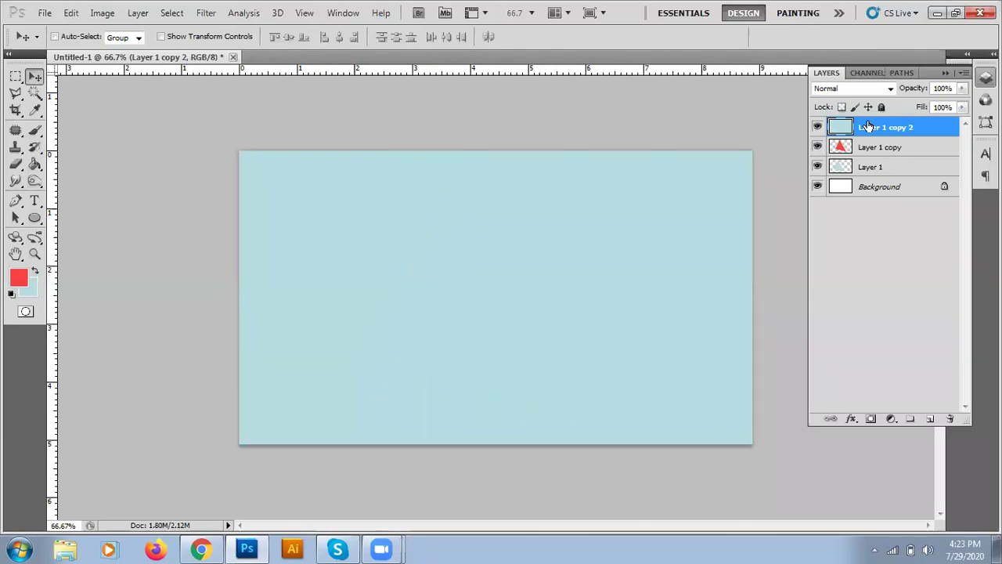
{"action": "key", "text": "ctrl+z"}
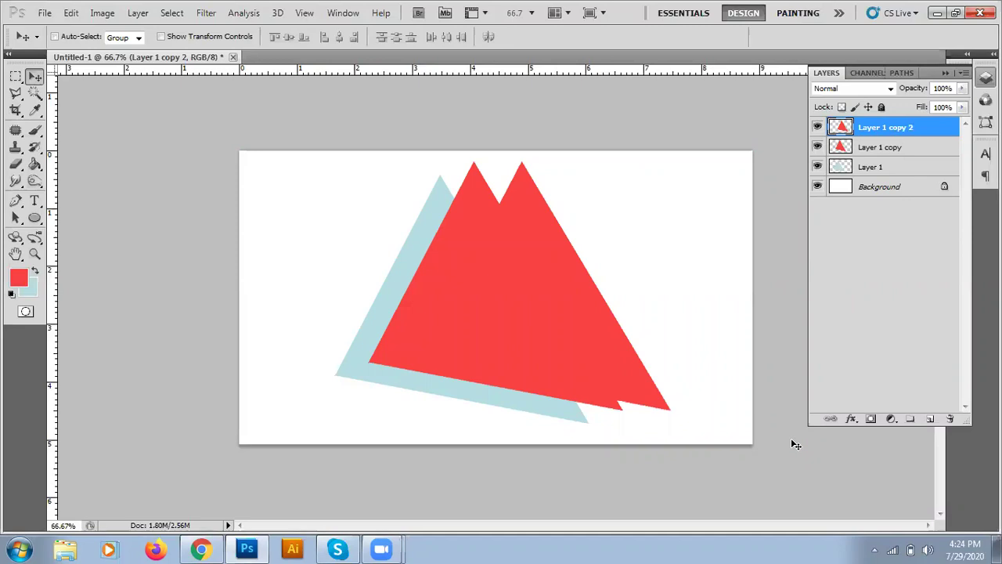
- Load the triangle of Layer 1 copy 2 as a selection, fill it with the light blue background colour, and deselect
{"action": "left_click", "coordinate": [840, 128], "text": "ctrl"}
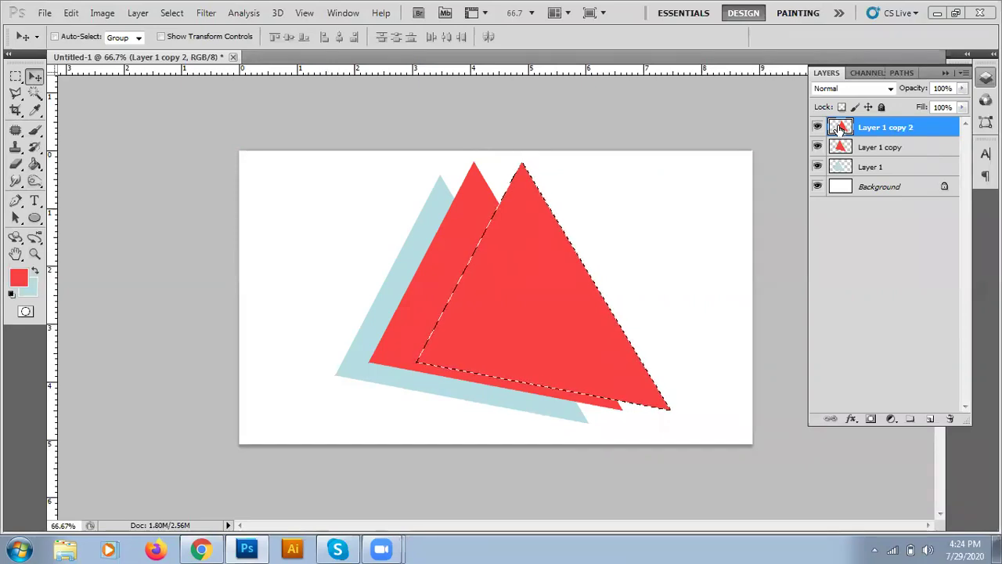
{"action": "key", "text": "ctrl+BackSpace"}
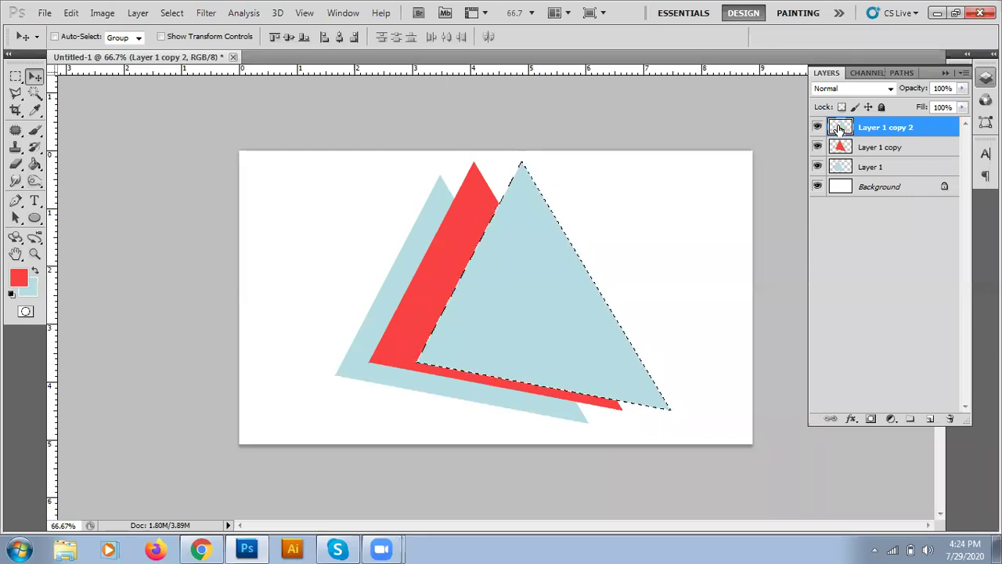
{"action": "key", "text": "ctrl+d"}
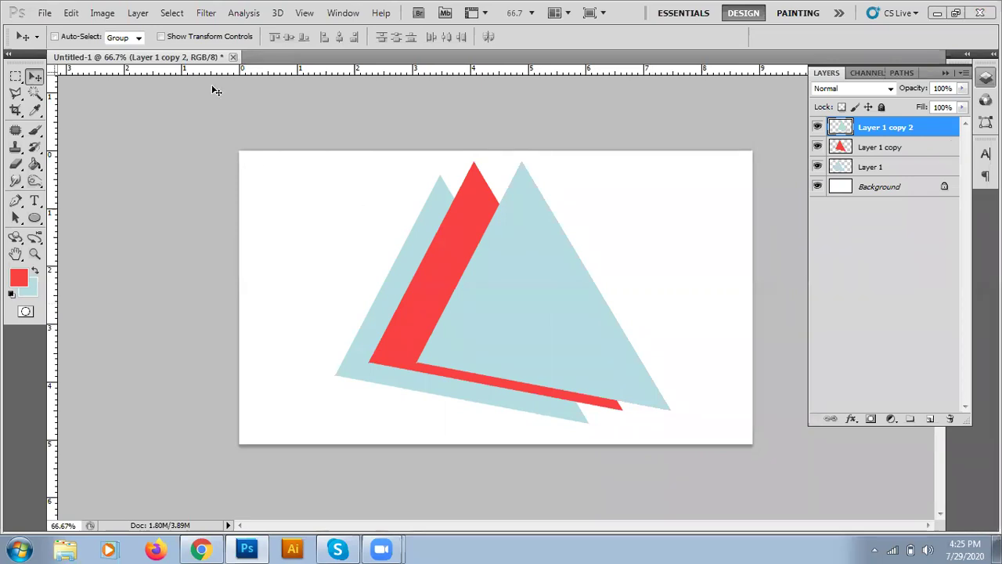
- Review the size, resolution and colour mode settings for a new document, and close the dialog without creating one
{"action": "left_click", "coordinate": [44, 13]}
{"action": "left_click", "coordinate": [60, 28]}
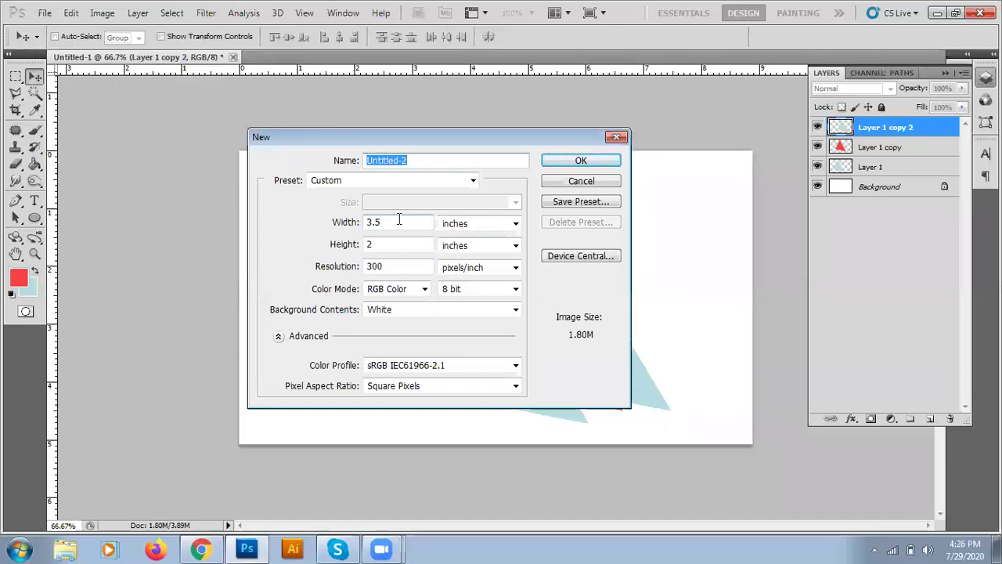
{"action": "left_click", "coordinate": [581, 181]}
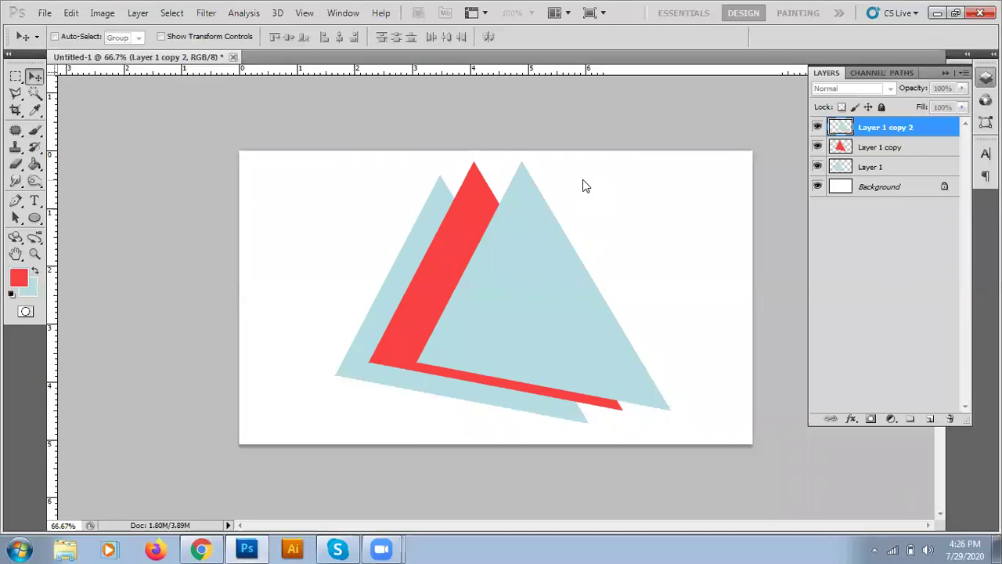
- Inspect the edges and upper corners of the three overlapping triangles at 200% magnification
{"action": "key", "text": "ctrl+plus"}
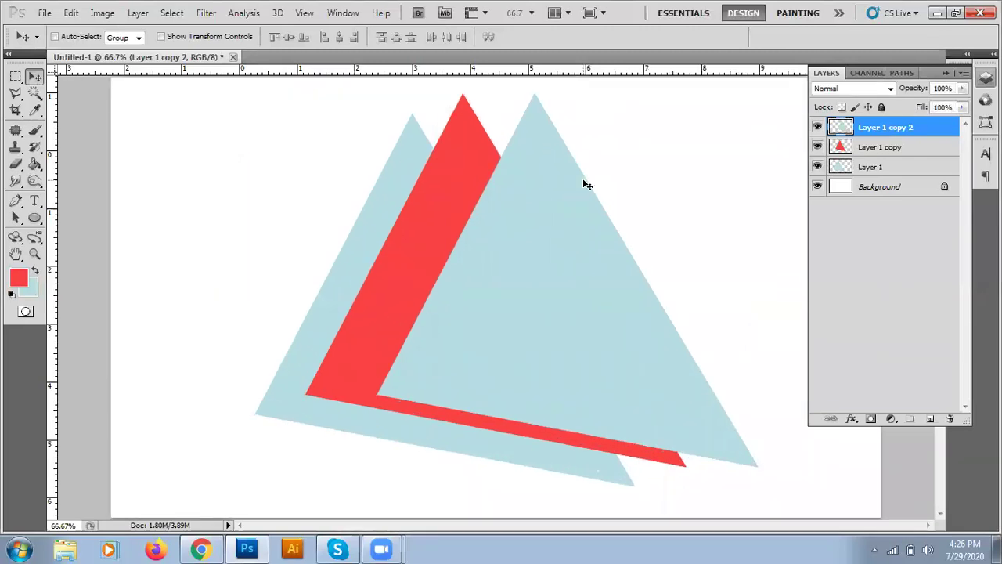
{"action": "key", "text": "ctrl+plus"}
{"action": "key", "text": "ctrl+plus"}
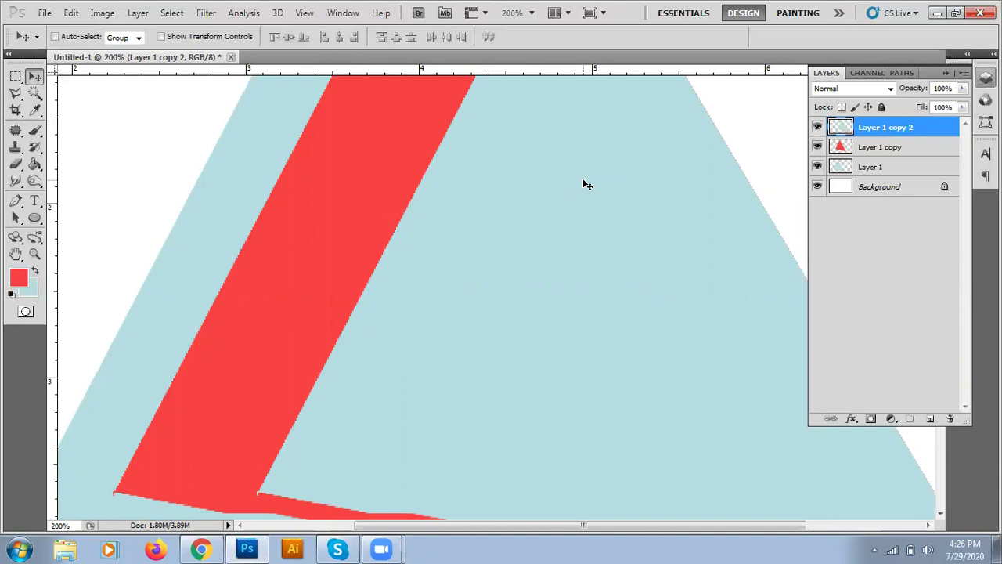
{"action": "key", "text": "space"}
{"action": "left_click_drag", "start_coordinate": [541, 195], "coordinate": [302, 243]}
{"action": "left_click_drag", "start_coordinate": [336, 280], "coordinate": [579, 397]}
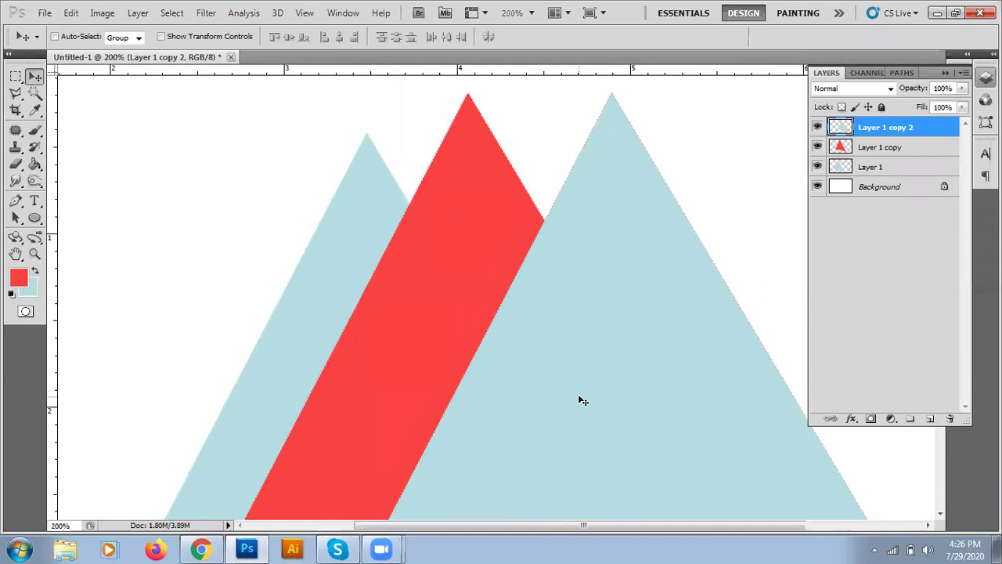
{"action": "key", "text": "ctrl+minus"}
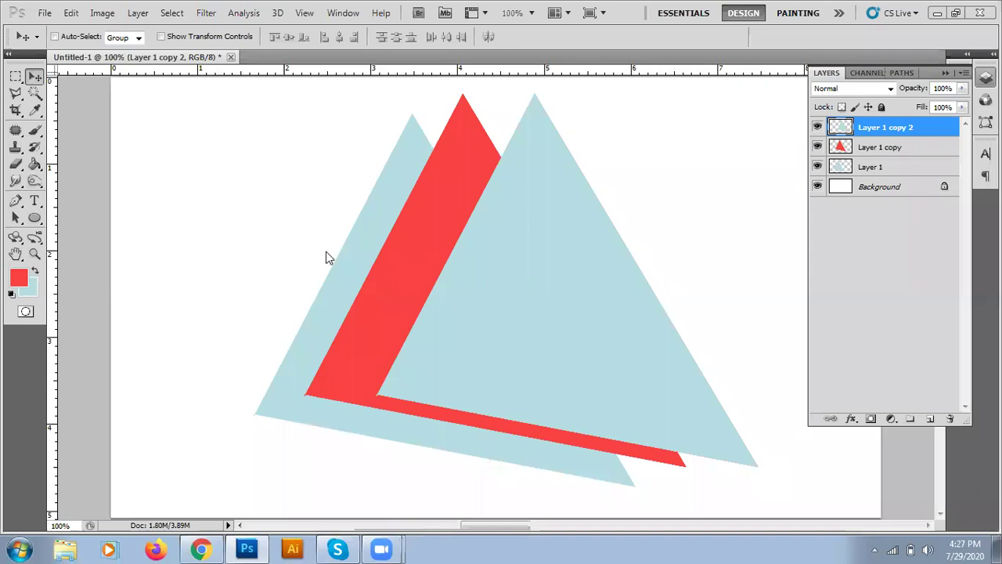
- Sample the front triangle's light blue and the middle triangle's red as the foreground colour with the Eyedropper
{"action": "left_click", "coordinate": [35, 111]}
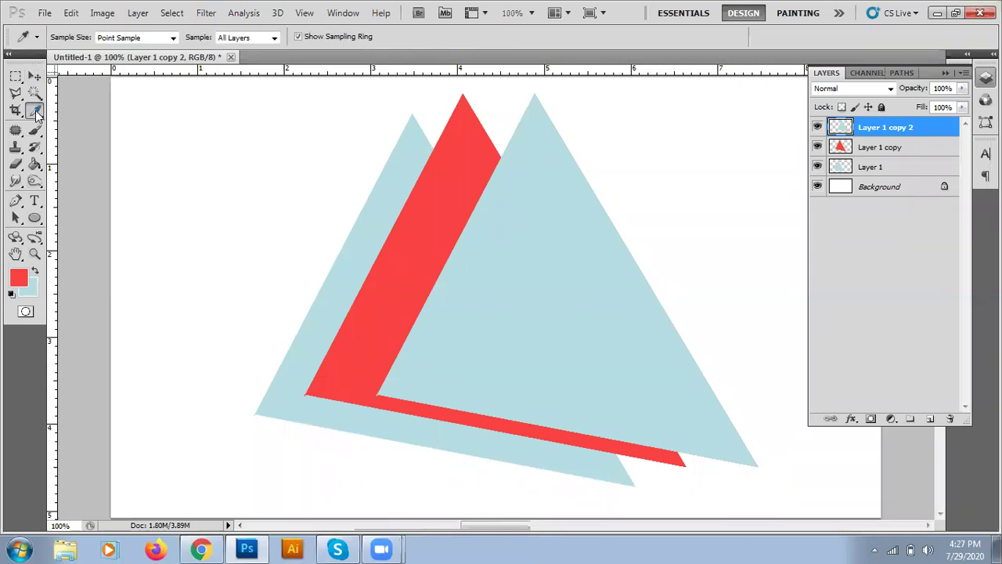
{"action": "left_click", "coordinate": [473, 315]}
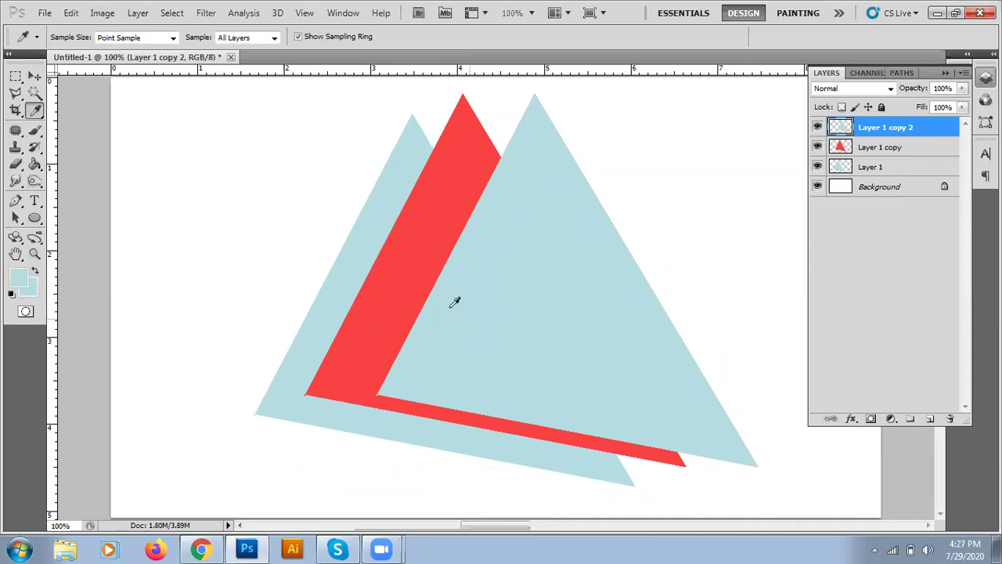
{"action": "left_click", "coordinate": [413, 287]}
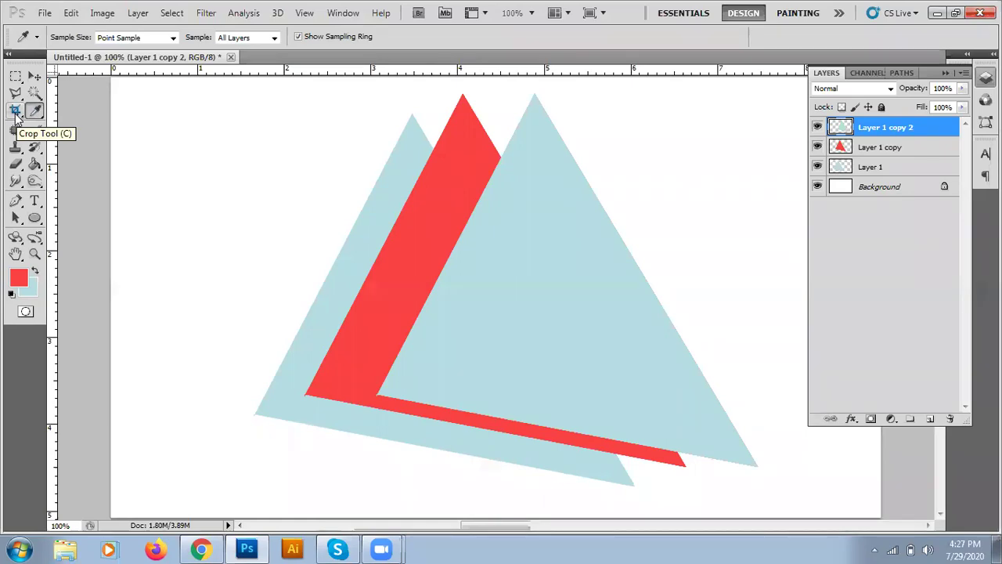
- Crop the empty left and right sides of the canvas close to the triangles, and return to the Move tool
{"action": "key", "text": "ctrl+minus"}
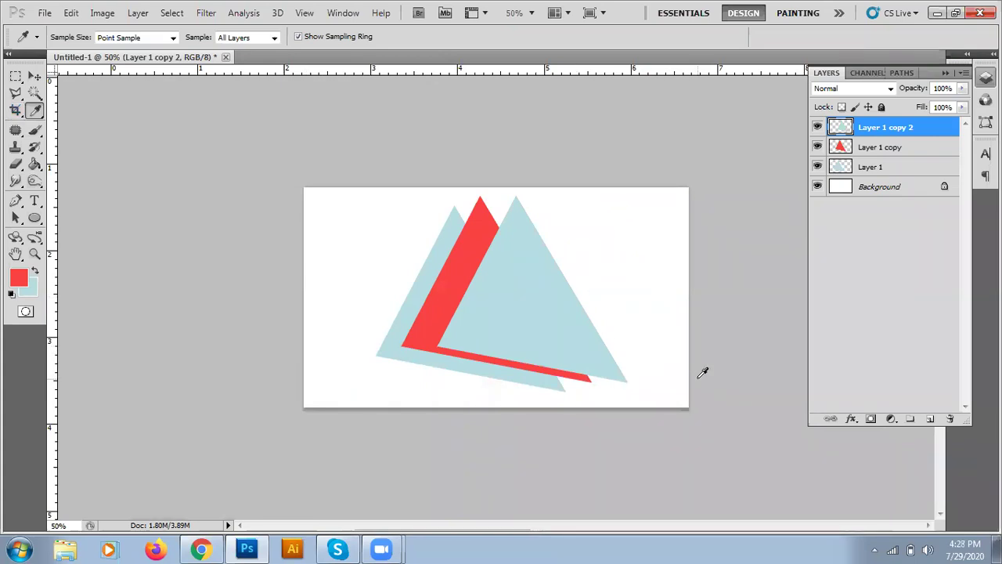
{"action": "left_click", "coordinate": [16, 110]}
{"action": "left_click_drag", "start_coordinate": [360, 188], "coordinate": [639, 421]}
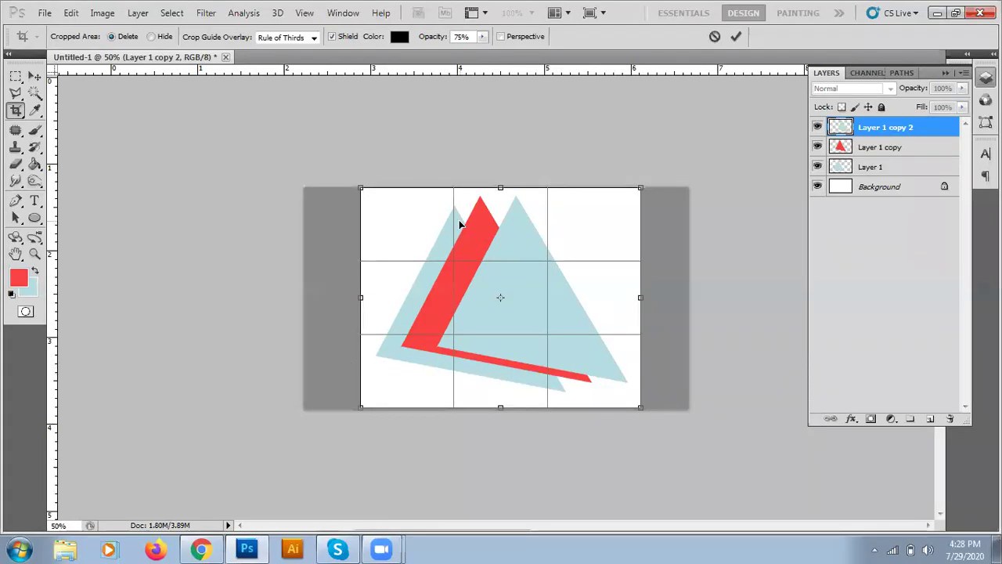
{"action": "key", "text": "Return"}
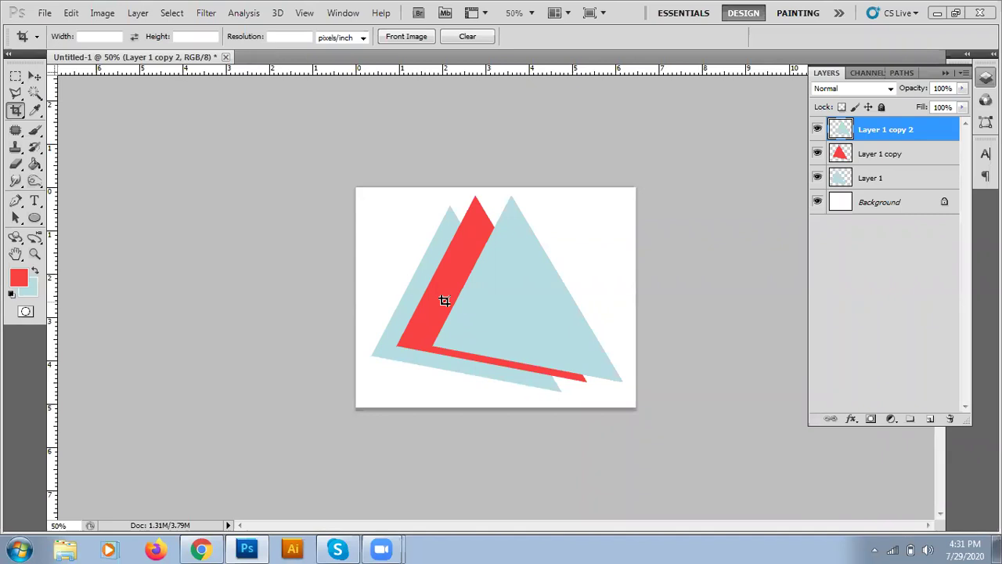
{"action": "key", "text": "v"}
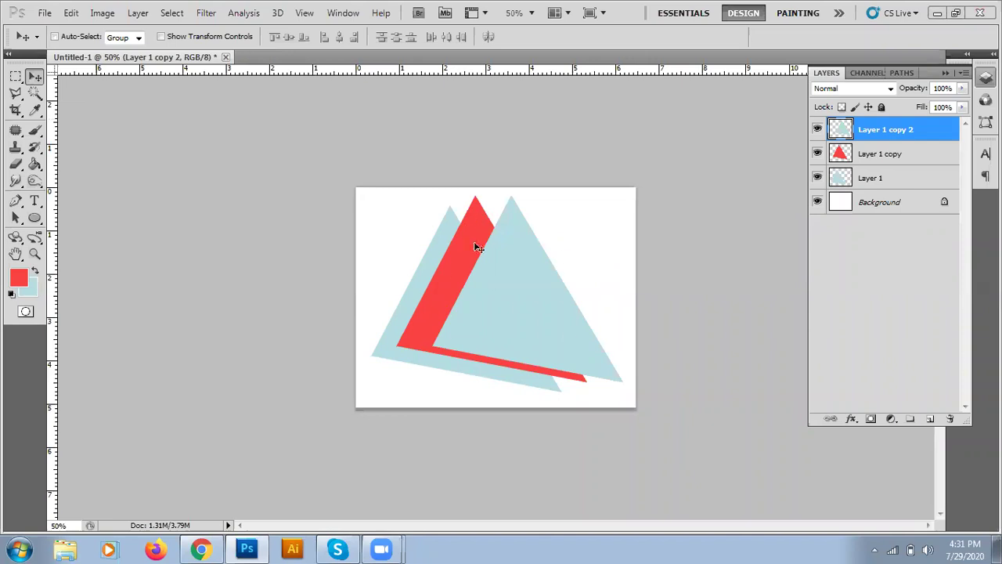
{"action": "left_click", "coordinate": [46, 14]}
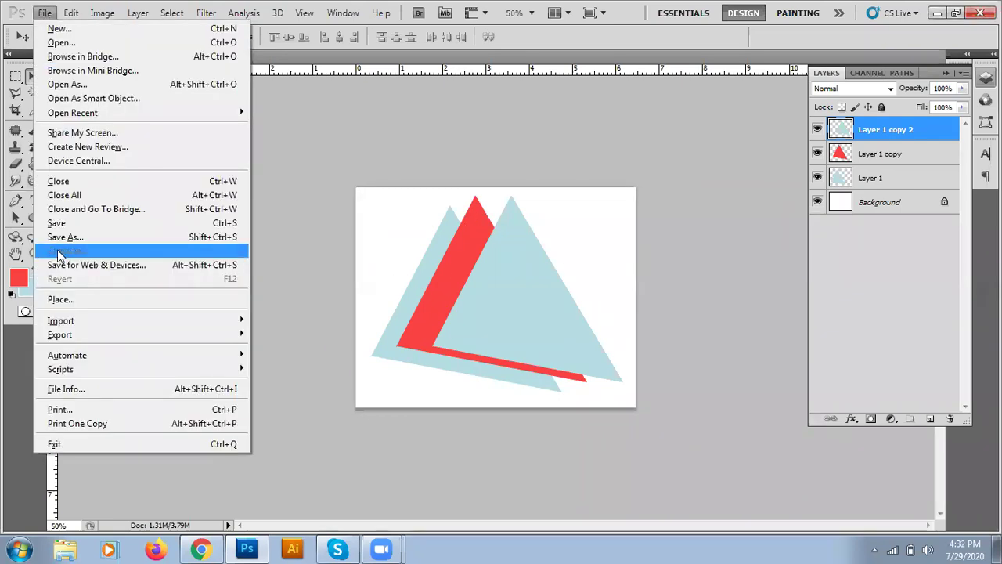
{"action": "left_click", "coordinate": [72, 225]}
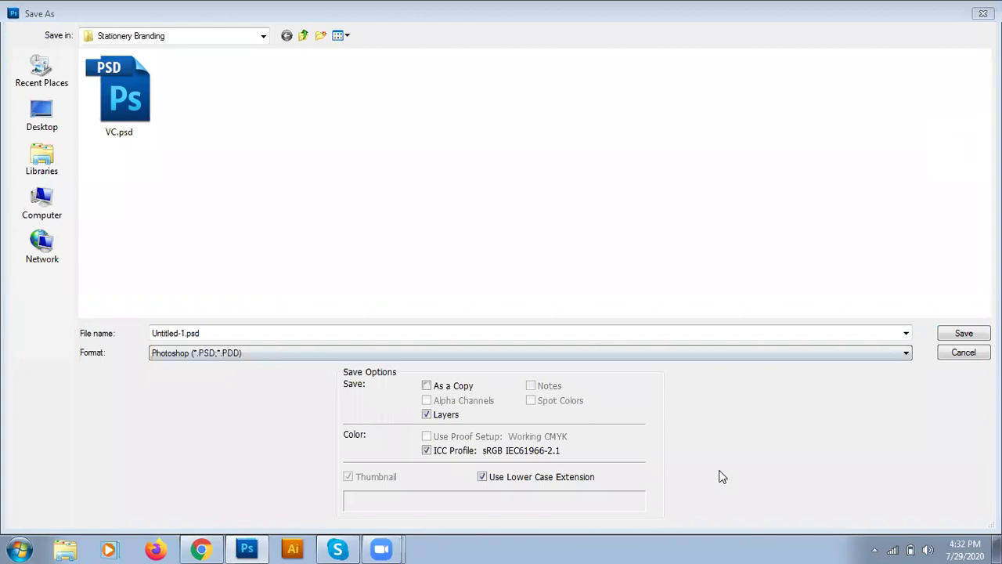
{"action": "left_click", "coordinate": [963, 352]}
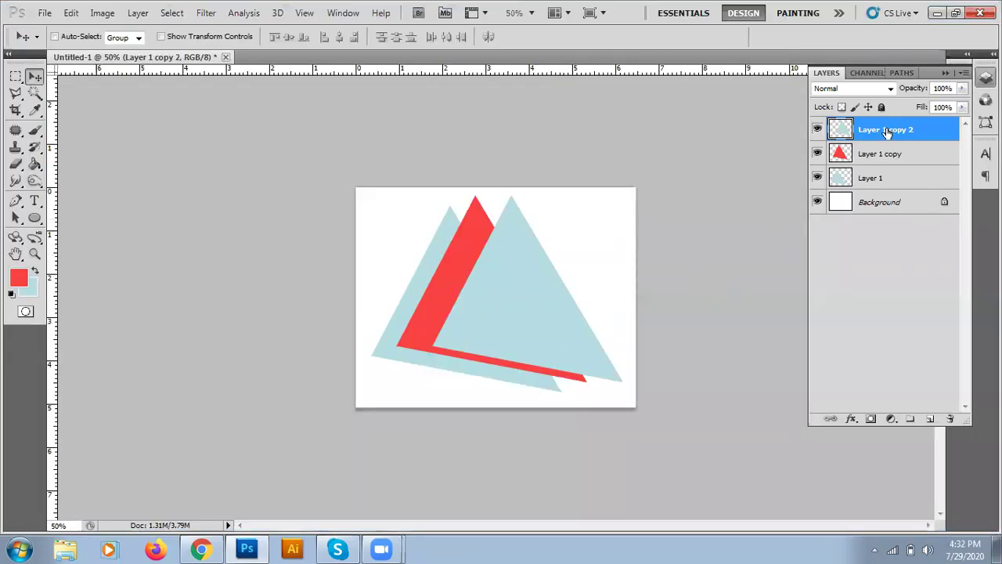
- Lock the transparent pixels of Layer 1 copy 2, set the foreground colour to green #42f846, and fill its triangle with it
{"action": "left_click", "coordinate": [842, 107]}
{"action": "left_click", "coordinate": [22, 282]}
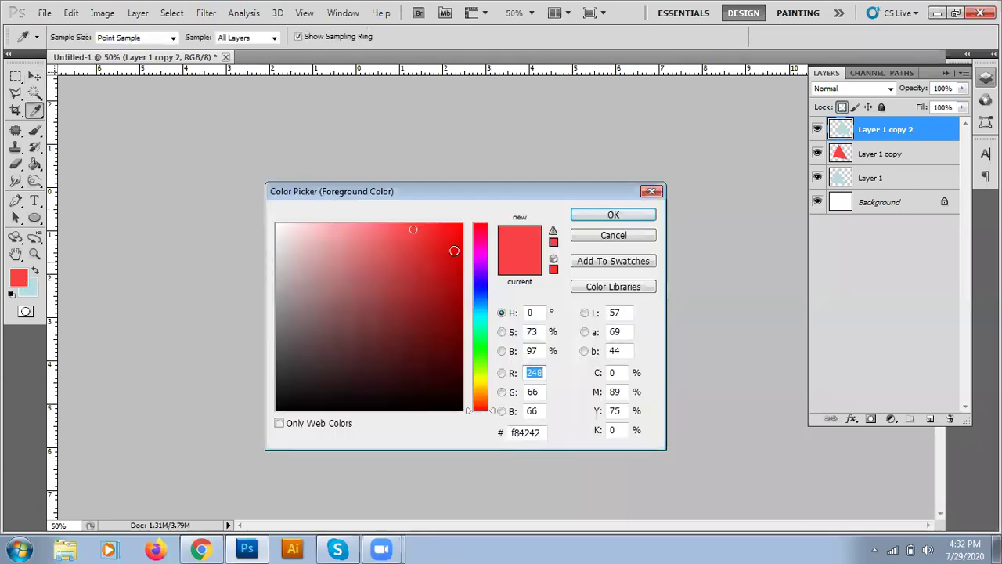
{"action": "left_click", "coordinate": [482, 349]}
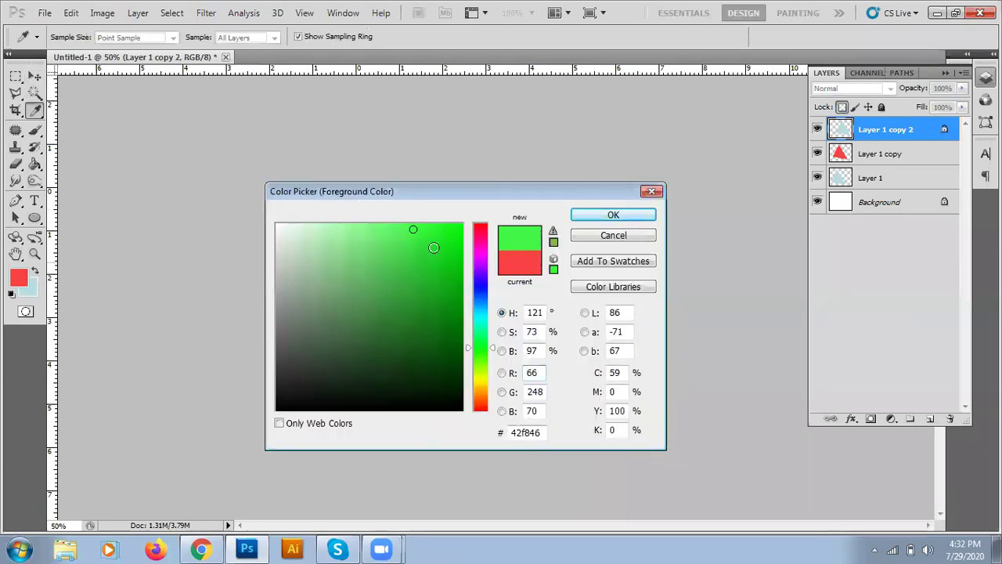
{"action": "left_click", "coordinate": [597, 217]}
{"action": "key", "text": "alt+BackSpace"}
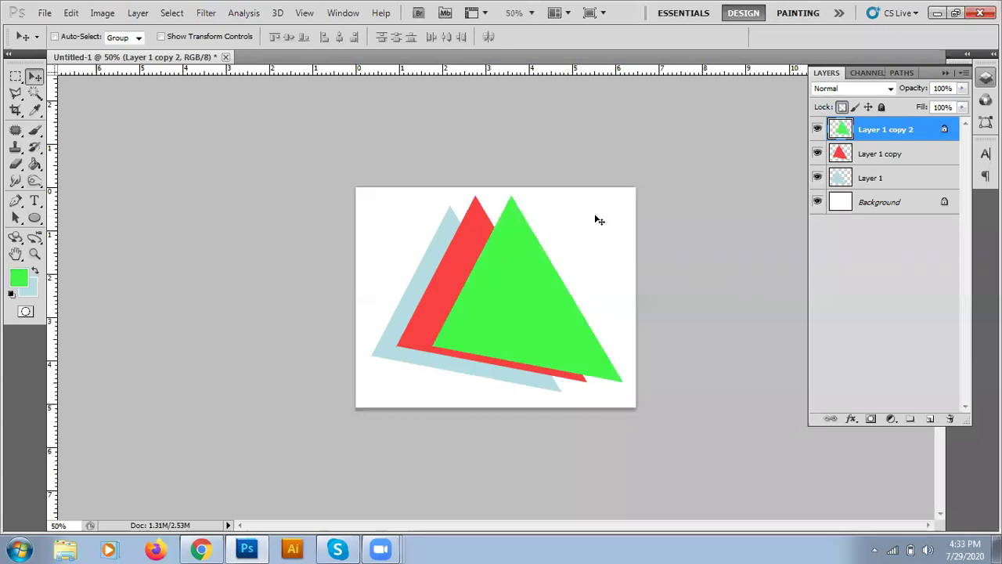
- Nudge the green triangle a short distance up and to the left
{"action": "key", "text": "Up"}
{"action": "key", "text": "Up"}
{"action": "key", "text": "Up"}
{"action": "key", "text": "Up"}
{"action": "key", "text": "Up"}
{"action": "key", "text": "Up"}
{"action": "key", "text": "Up"}
{"action": "key", "text": "Up"}
{"action": "key", "text": "Up"}
{"action": "key", "text": "Up"}
{"action": "key", "text": "Up"}
{"action": "key", "text": "Up"}
{"action": "key", "text": "Up"}
{"action": "key", "text": "Up"}
{"action": "key", "text": "Up"}
{"action": "key", "text": "Up"}
{"action": "key", "text": "Up"}
{"action": "key", "text": "Up"}
{"action": "key", "text": "Up"}
{"action": "key", "text": "Up"}
{"action": "key", "text": "Left"}
{"action": "key", "text": "Left"}
{"action": "key", "text": "Left"}
{"action": "key", "text": "Left"}
{"action": "key", "text": "Left"}
{"action": "key", "text": "Left"}
{"action": "key", "text": "Left"}
{"action": "key", "text": "Left"}
{"action": "key", "text": "Left"}
{"action": "key", "text": "Left"}
{"action": "key", "text": "Left"}
{"action": "key", "text": "Left"}
{"action": "key", "text": "Left"}
{"action": "key", "text": "Left"}
{"action": "key", "text": "Left"}
{"action": "key", "text": "Left"}
{"action": "key", "text": "Left"}
{"action": "key", "text": "Left"}
{"action": "key", "text": "Left"}
{"action": "key", "text": "Left"}
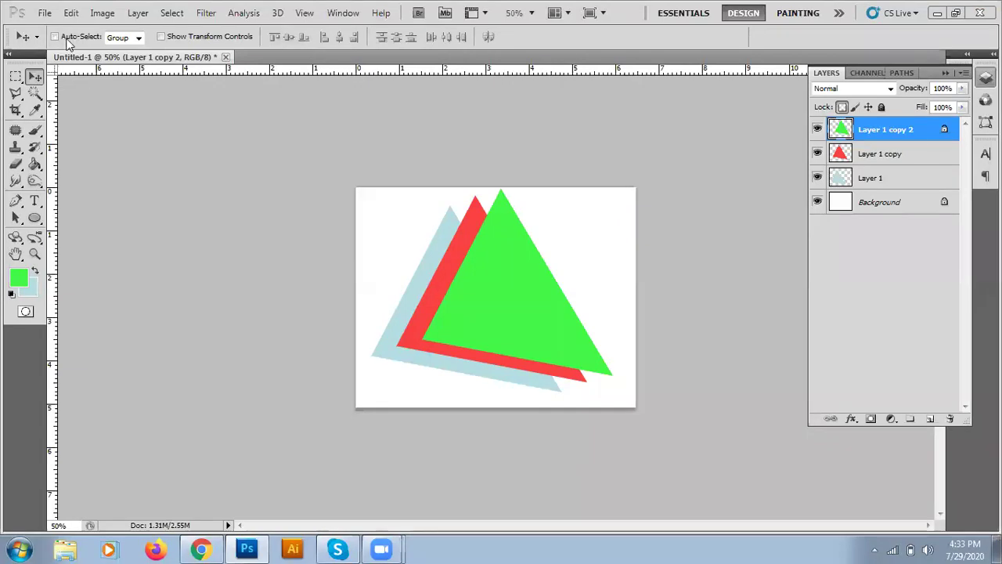
- Save the document in Photoshop format as Untitled-1.psd in the Stationery Branding folder
{"action": "left_click", "coordinate": [46, 14]}
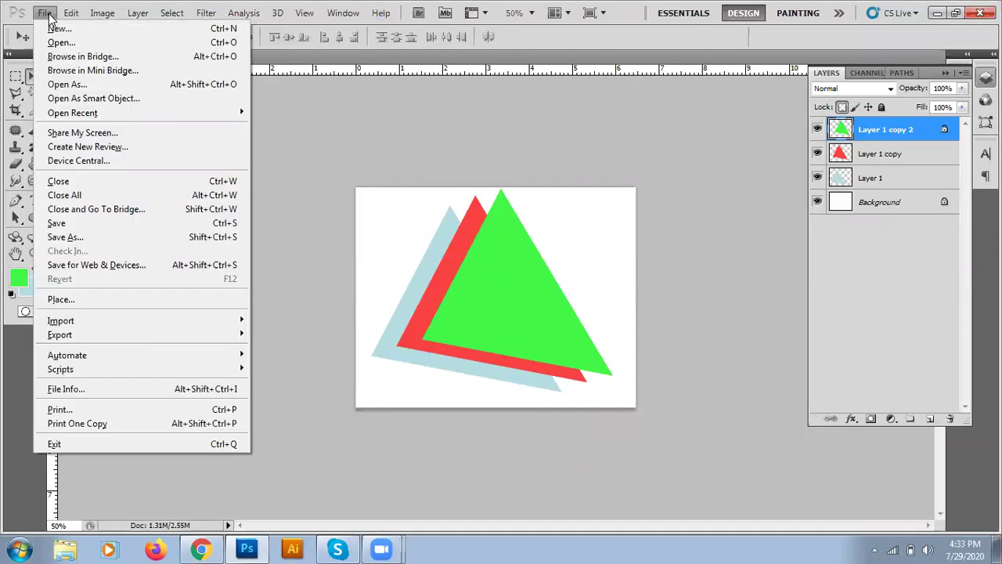
{"action": "left_click", "coordinate": [59, 226]}
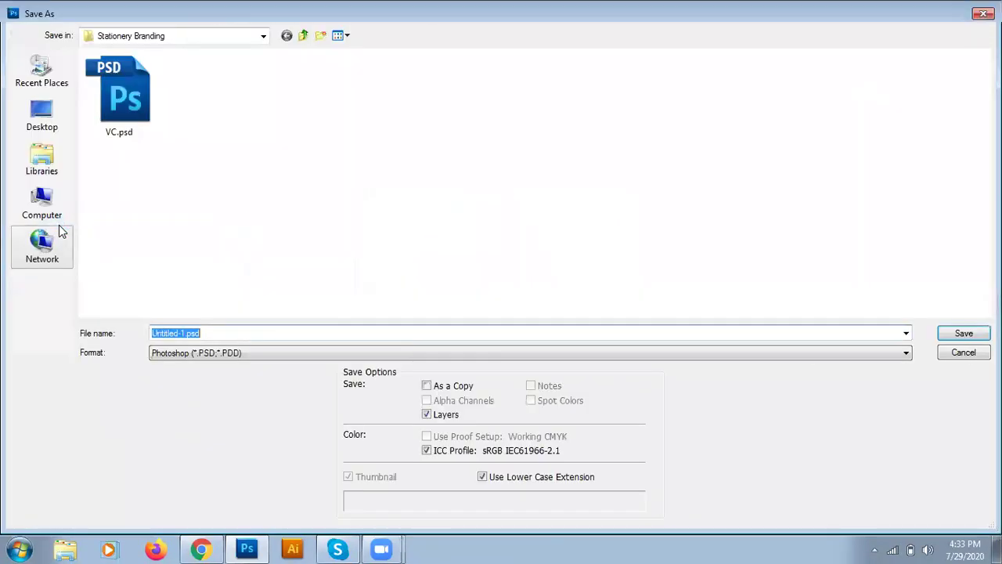
{"action": "left_click", "coordinate": [261, 356]}
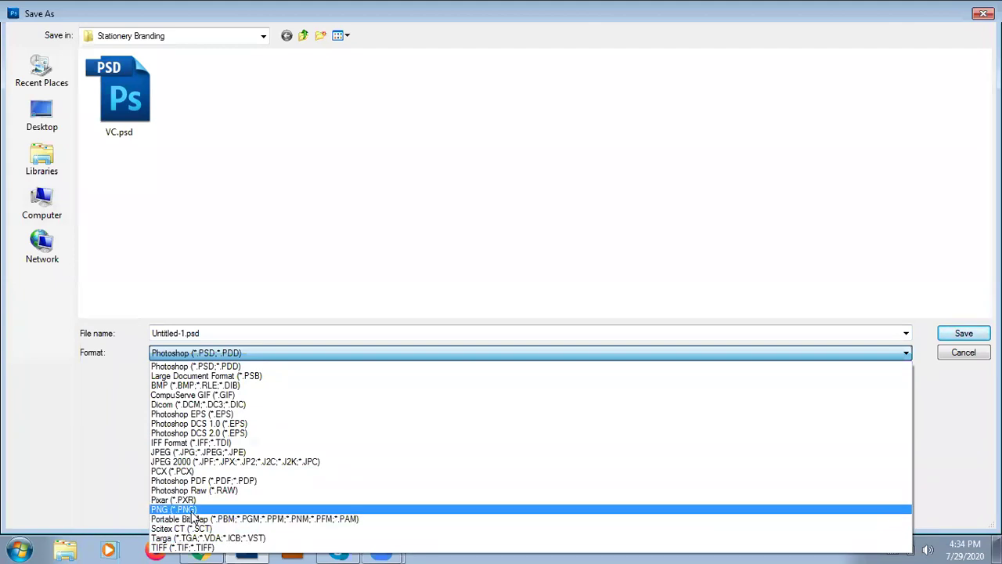
{"action": "left_click", "coordinate": [626, 123]}
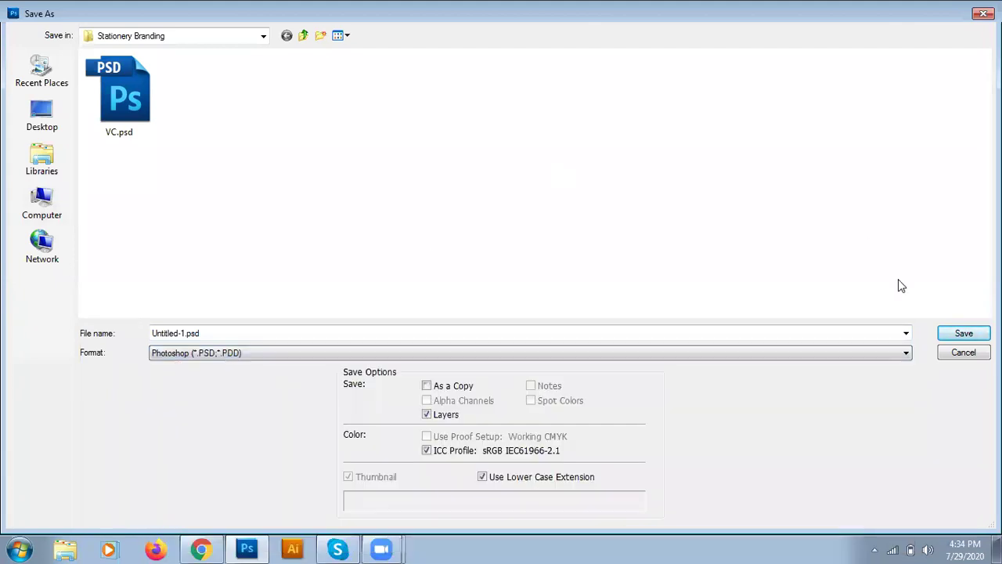
{"action": "left_click", "coordinate": [964, 334]}
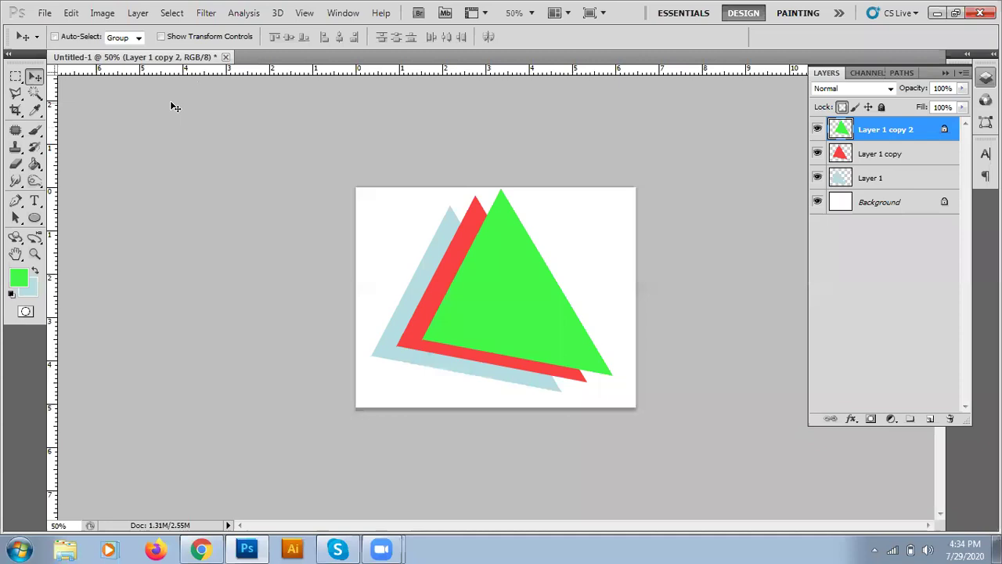
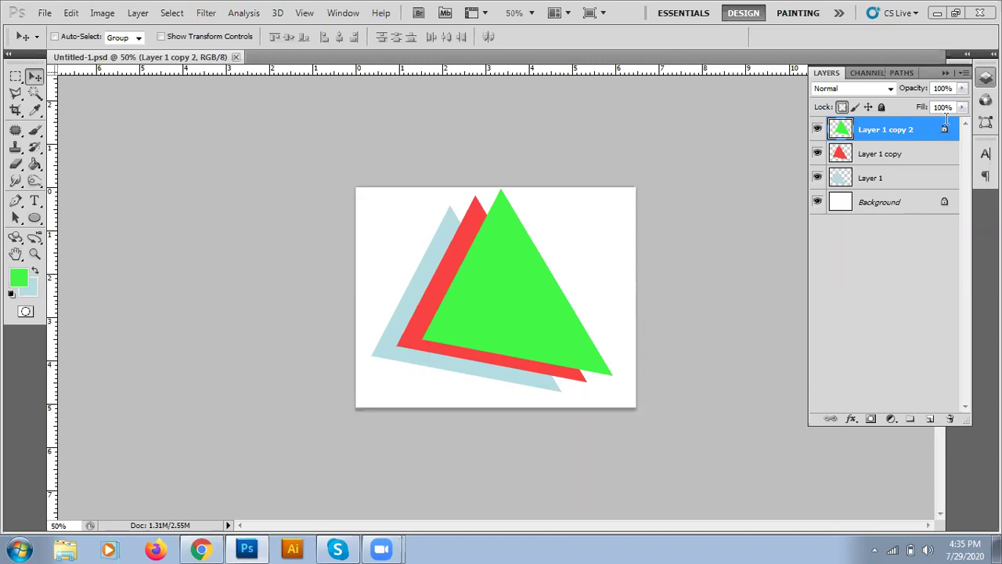
- Save a JPEG copy of the artwork named Untitled-1.jpg to the Desktop
{"action": "left_click", "coordinate": [43, 13]}
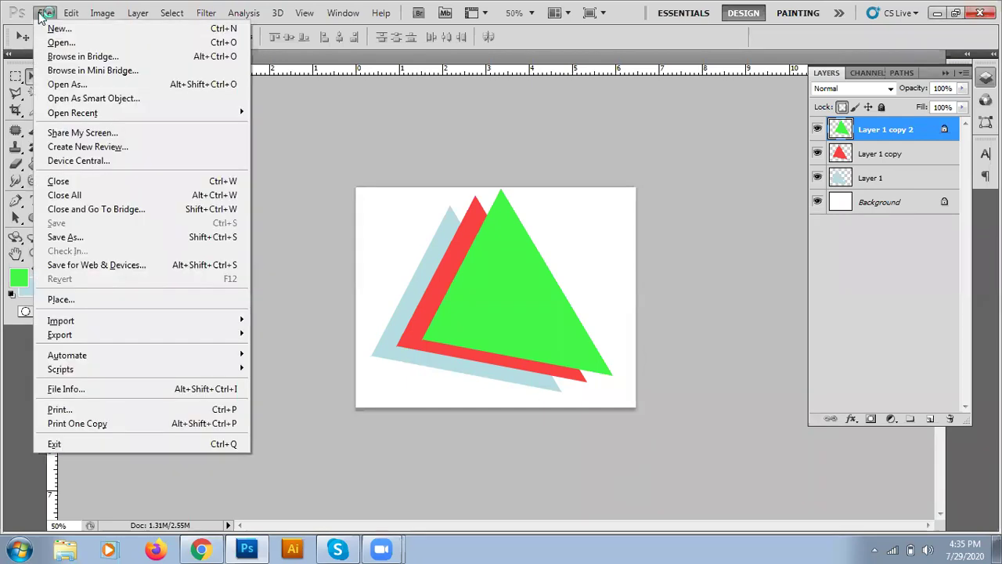
{"action": "left_click", "coordinate": [77, 239]}
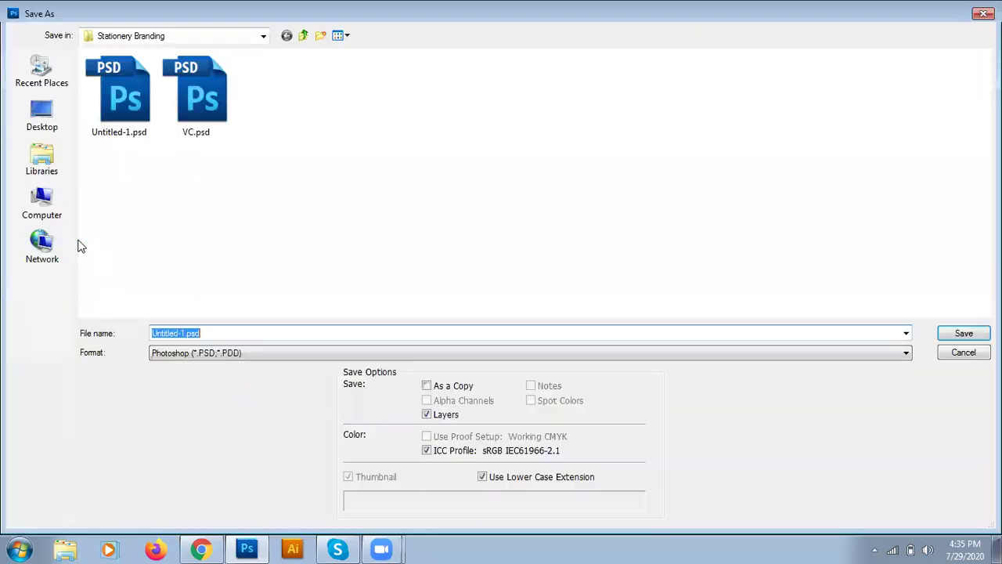
{"action": "left_click", "coordinate": [265, 353]}
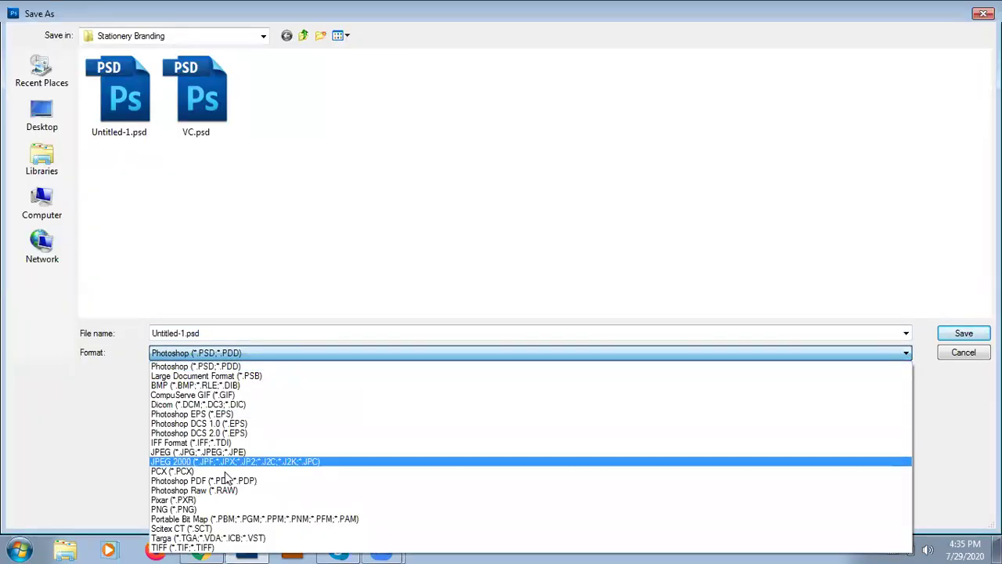
{"action": "left_click", "coordinate": [213, 453]}
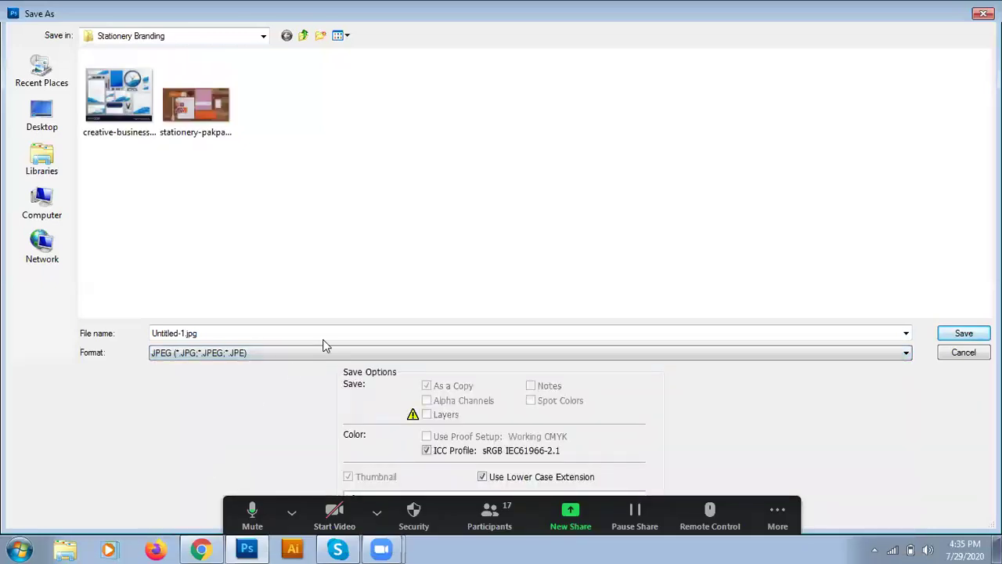
{"action": "left_click", "coordinate": [63, 124]}
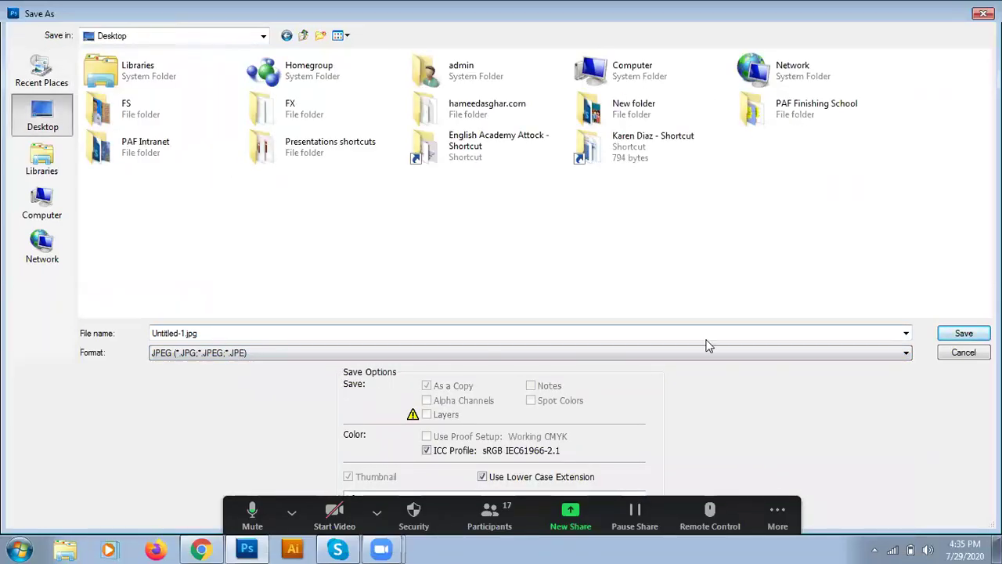
{"action": "left_click", "coordinate": [963, 335]}
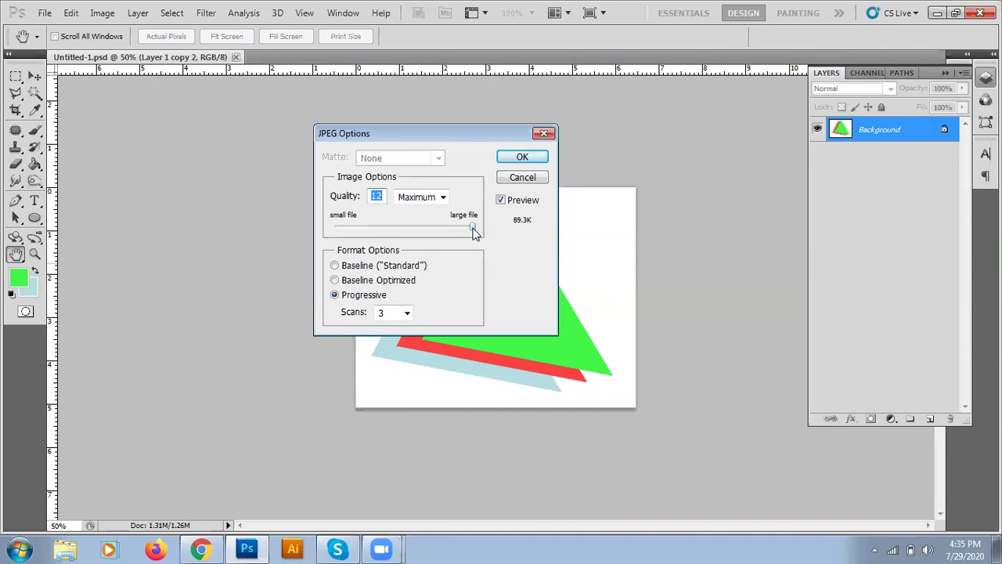
- Try JPEG quality 8, set the quality back to 12 (Maximum), and confirm the JPEG options
{"action": "left_click_drag", "start_coordinate": [473, 228], "coordinate": [423, 227]}
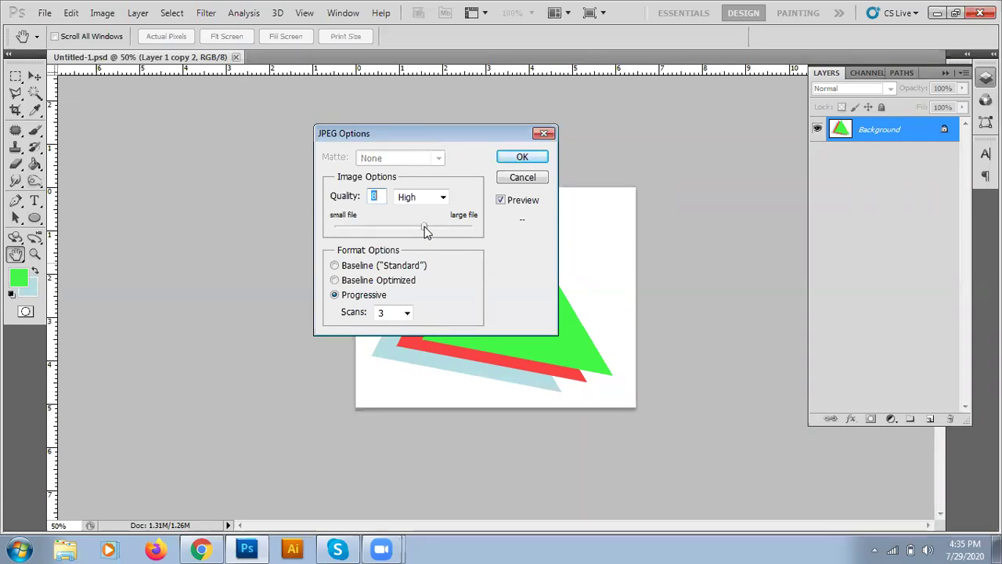
{"action": "left_click_drag", "start_coordinate": [424, 227], "coordinate": [557, 225]}
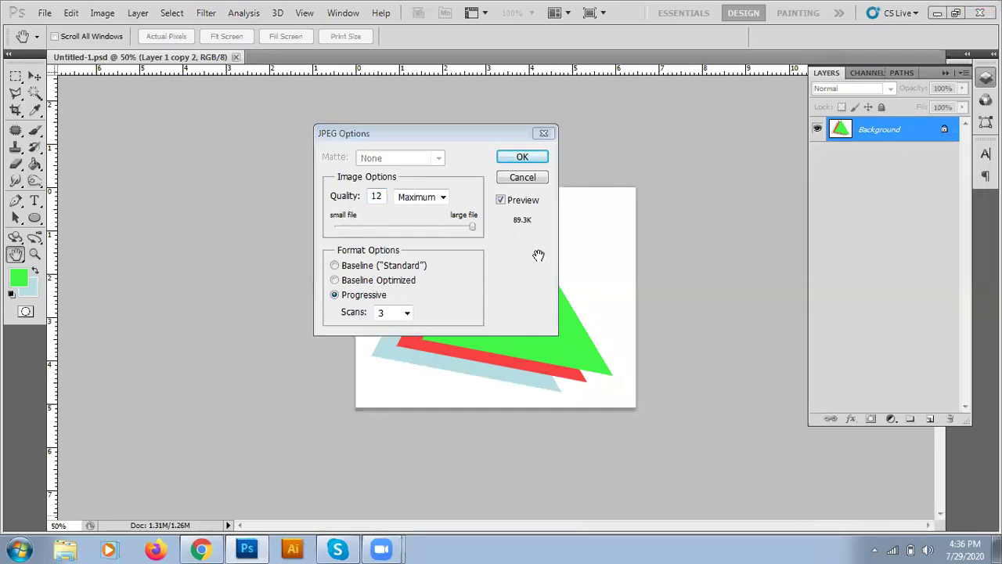
{"action": "left_click", "coordinate": [513, 155]}
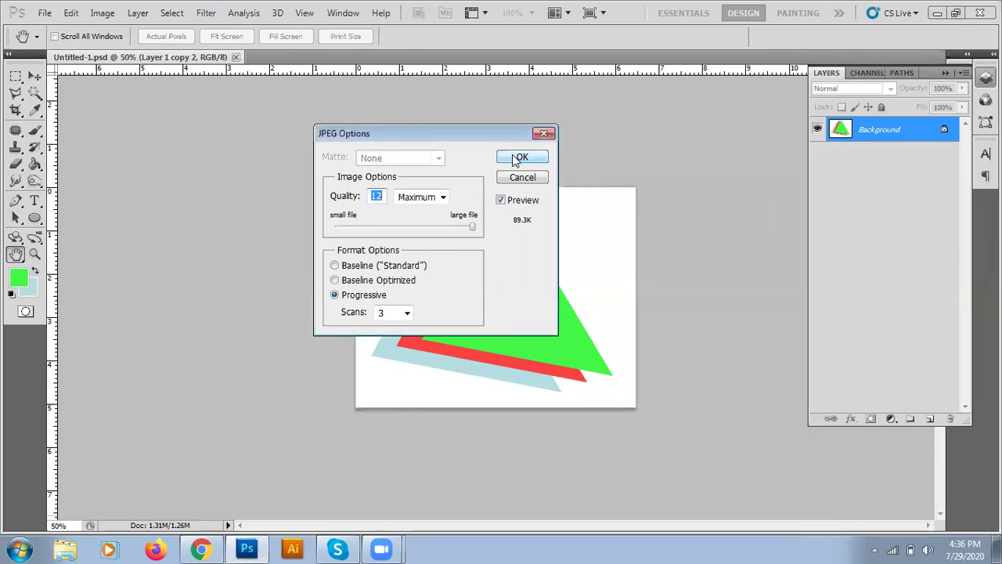
- Finish the JPEG export and view Untitled-1.jpg from the Desktop in Windows Photo Viewer
{"action": "left_click", "coordinate": [518, 157]}
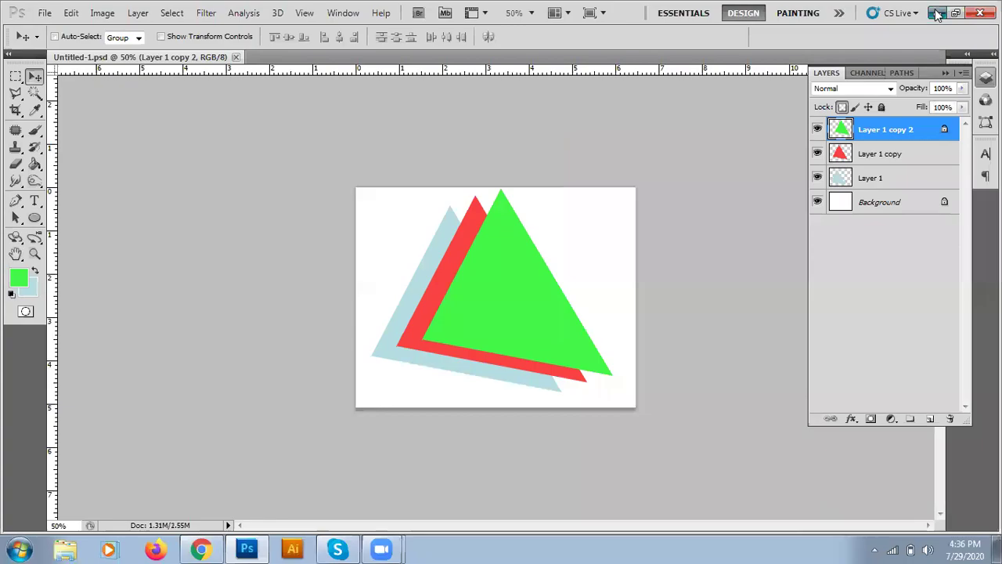
{"action": "left_click", "coordinate": [937, 13]}
{"action": "left_click", "coordinate": [939, 8]}
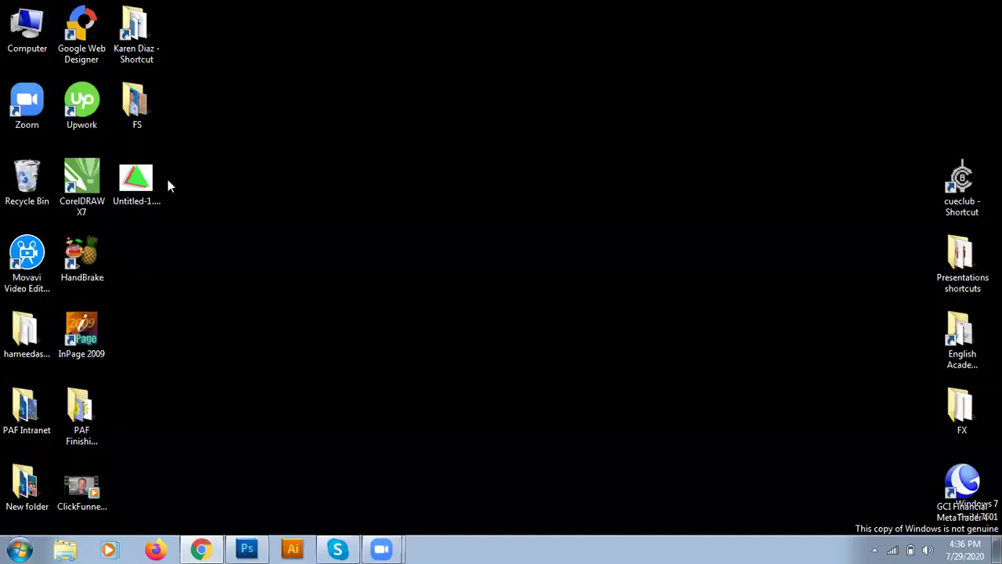
{"action": "double_click", "coordinate": [138, 184]}
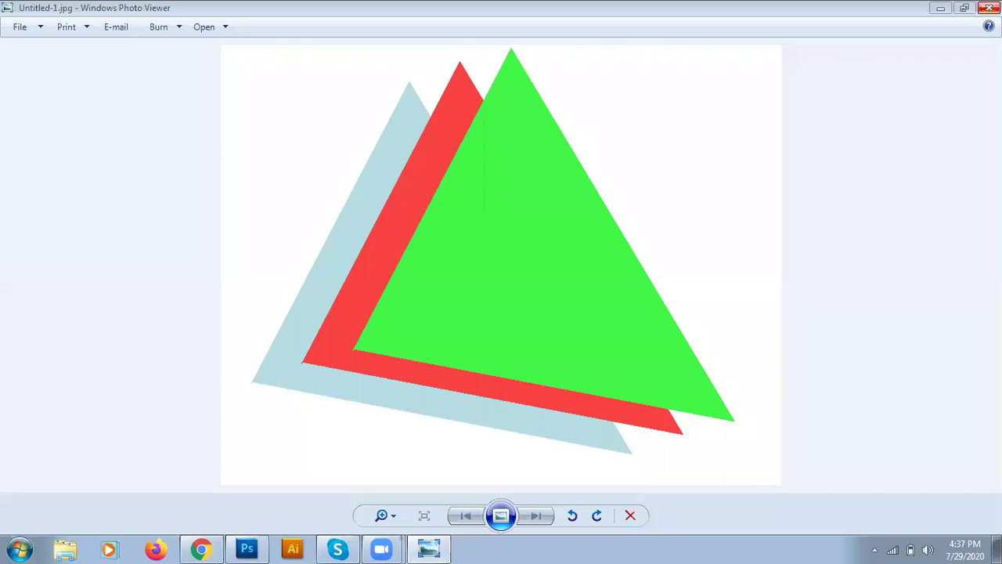
{"action": "left_click", "coordinate": [989, 8]}
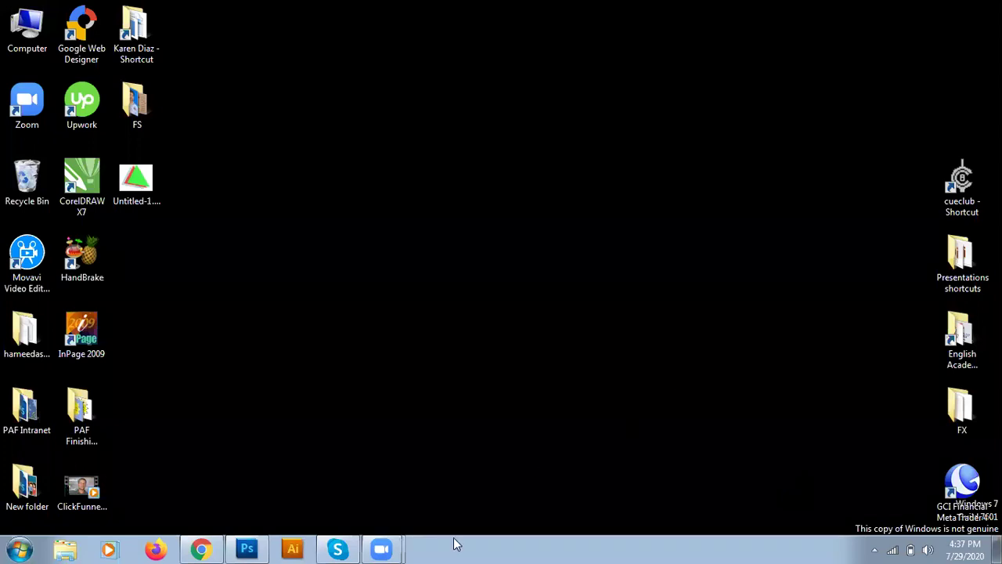
- Switch back to Photoshop and hide the white Background layer behind the triangles
{"action": "left_click", "coordinate": [245, 548]}
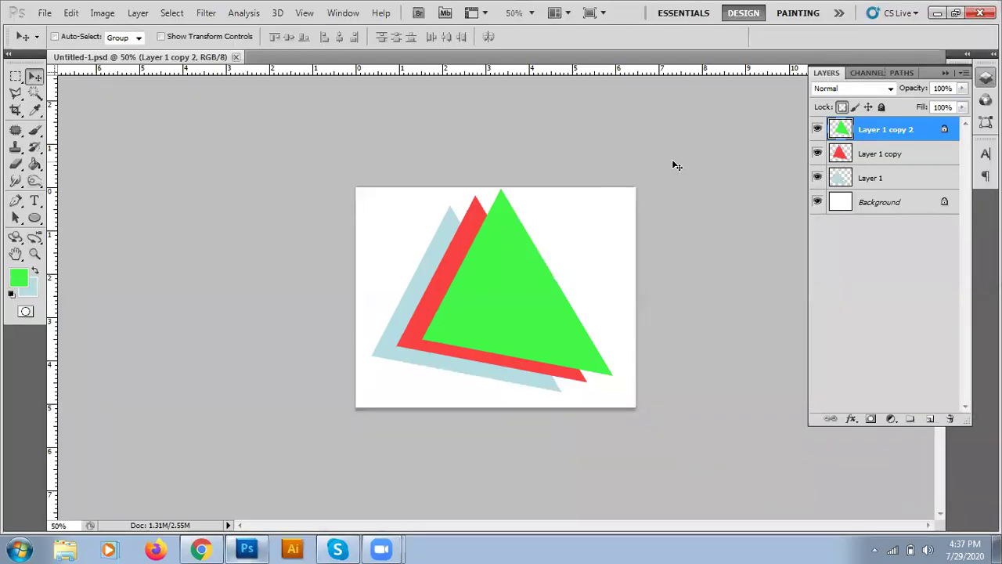
{"action": "key", "text": "ctrl+plus"}
{"action": "key", "text": "ctrl+plus"}
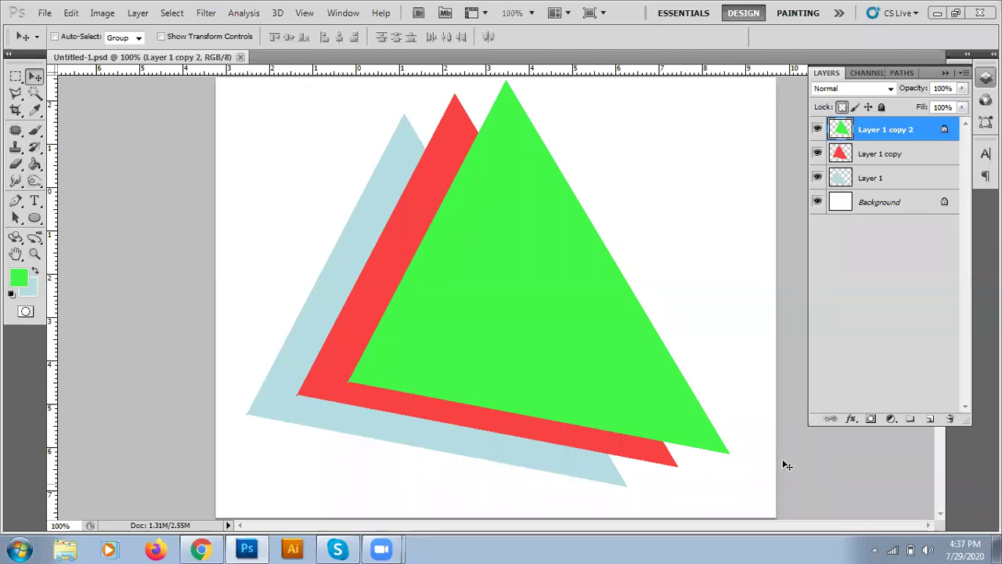
{"action": "left_click", "coordinate": [878, 204]}
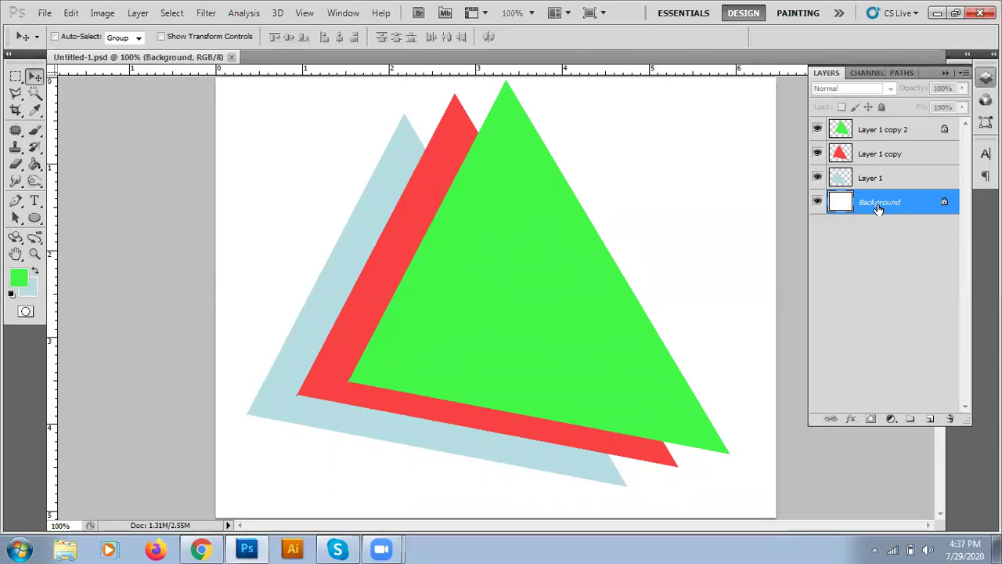
{"action": "left_click", "coordinate": [817, 203]}
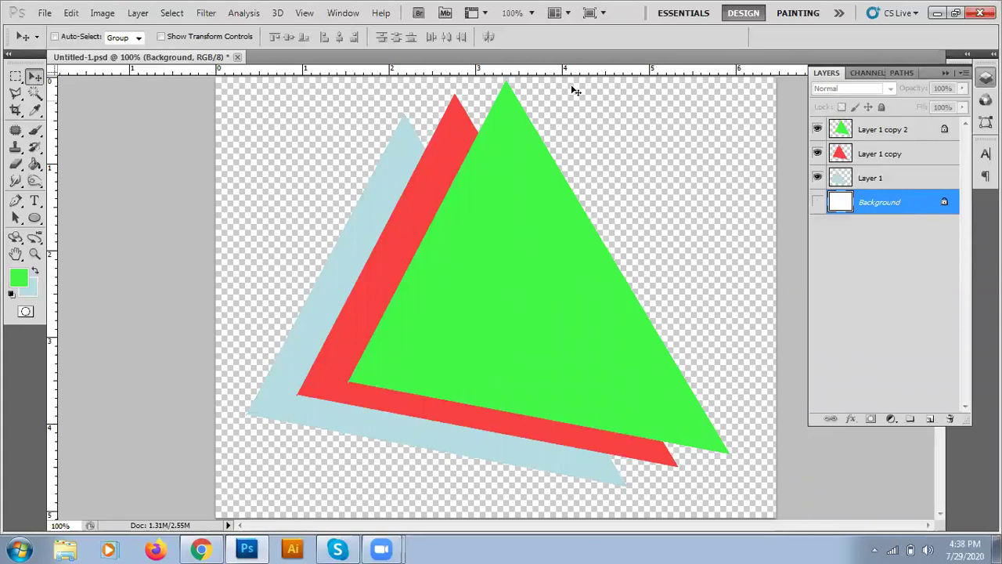
- Save a PNG copy of the artwork named Untitled-1.png to the Desktop with interlacing set to None
{"action": "left_click", "coordinate": [46, 13]}
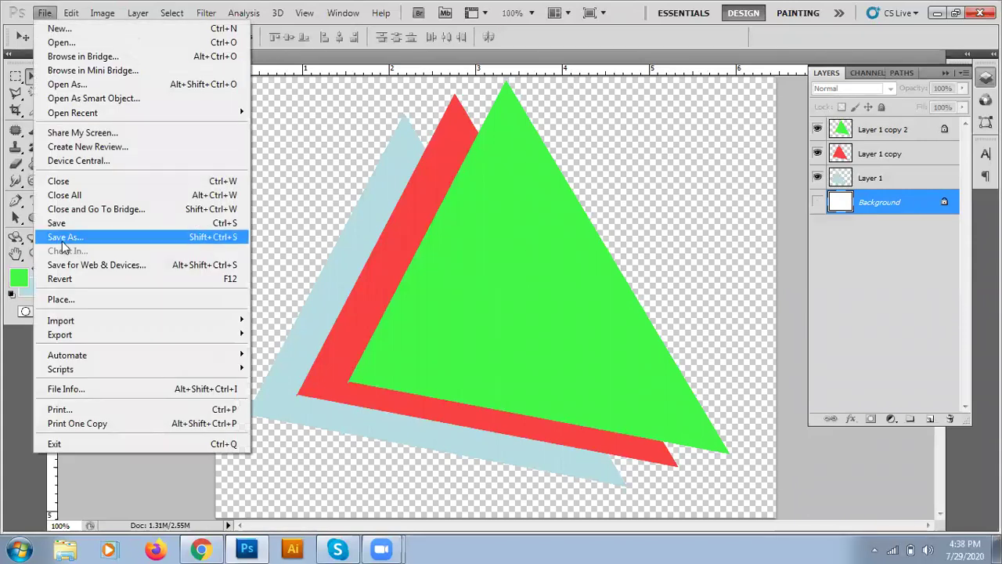
{"action": "left_click", "coordinate": [69, 236]}
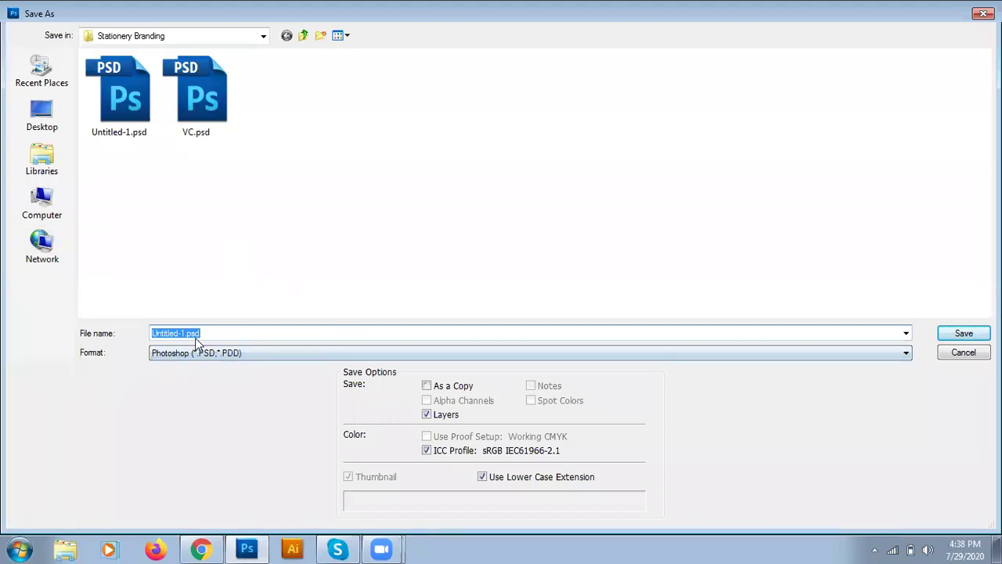
{"action": "left_click", "coordinate": [220, 357]}
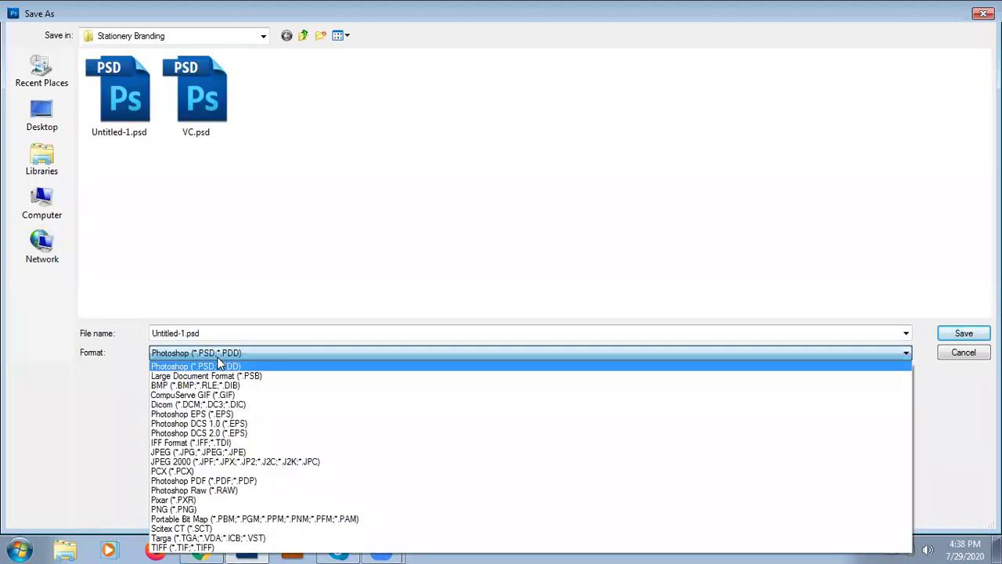
{"action": "left_click", "coordinate": [199, 511]}
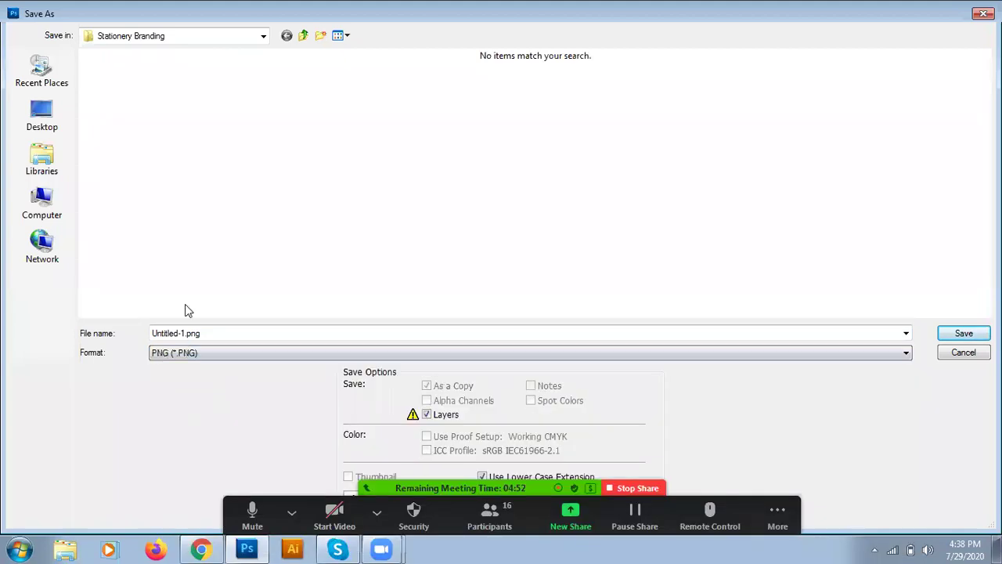
{"action": "left_click", "coordinate": [42, 118]}
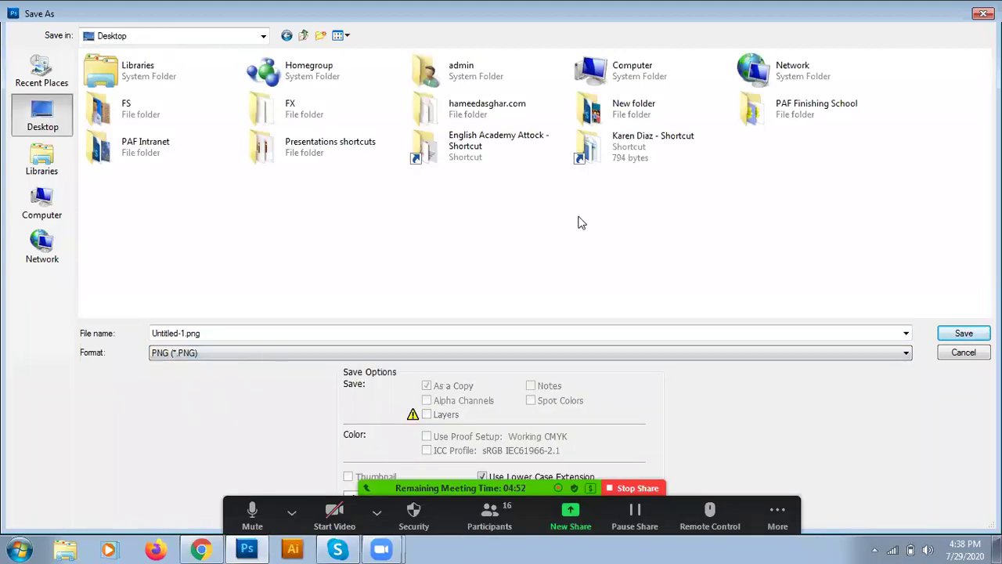
{"action": "left_click", "coordinate": [966, 336]}
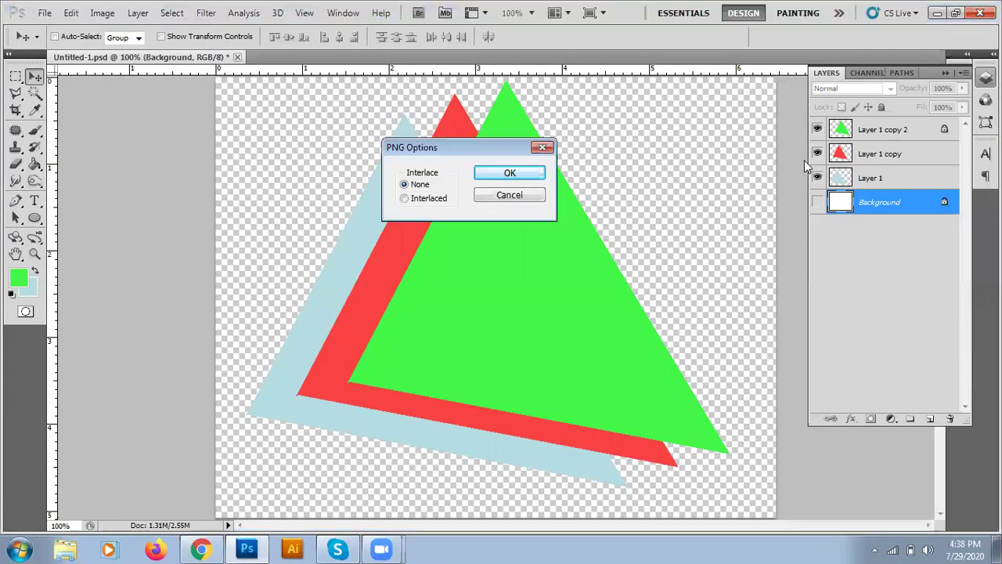
{"action": "left_click", "coordinate": [501, 180]}
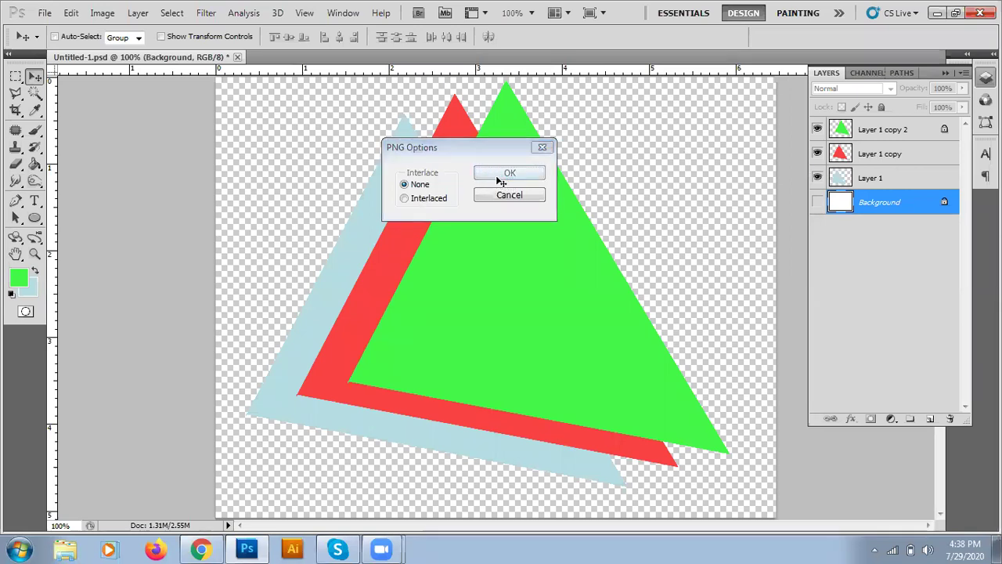
- Compare the exported JPG and PNG files on the Desktop and dismiss the Windows Activation window
{"action": "left_click", "coordinate": [939, 13]}
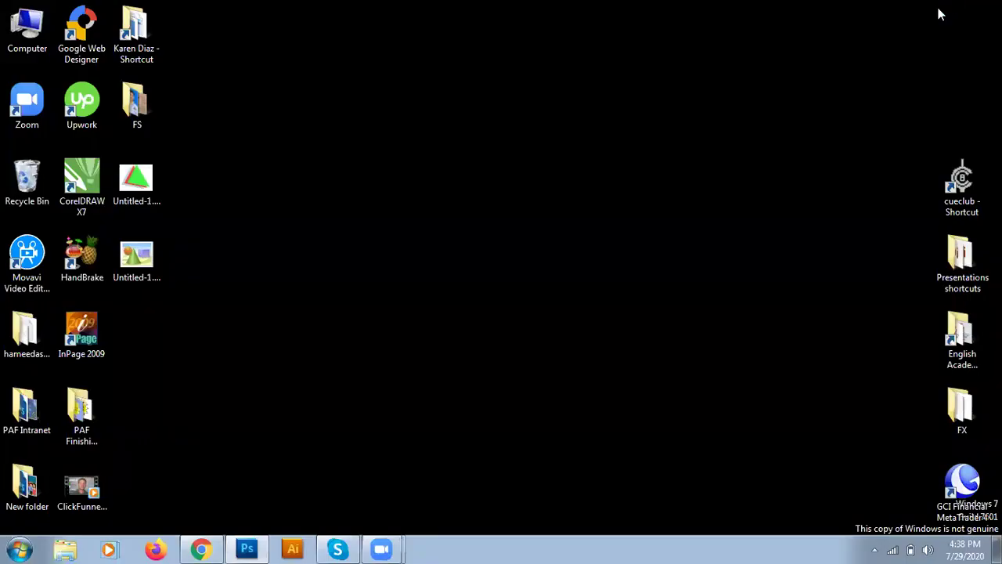
{"action": "left_click", "coordinate": [138, 191]}
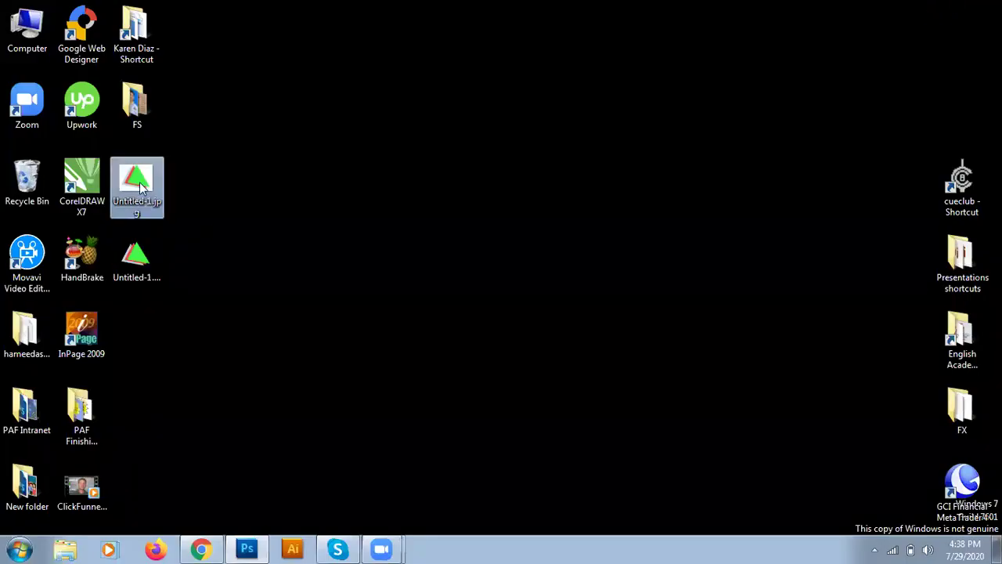
{"action": "left_click", "coordinate": [138, 261]}
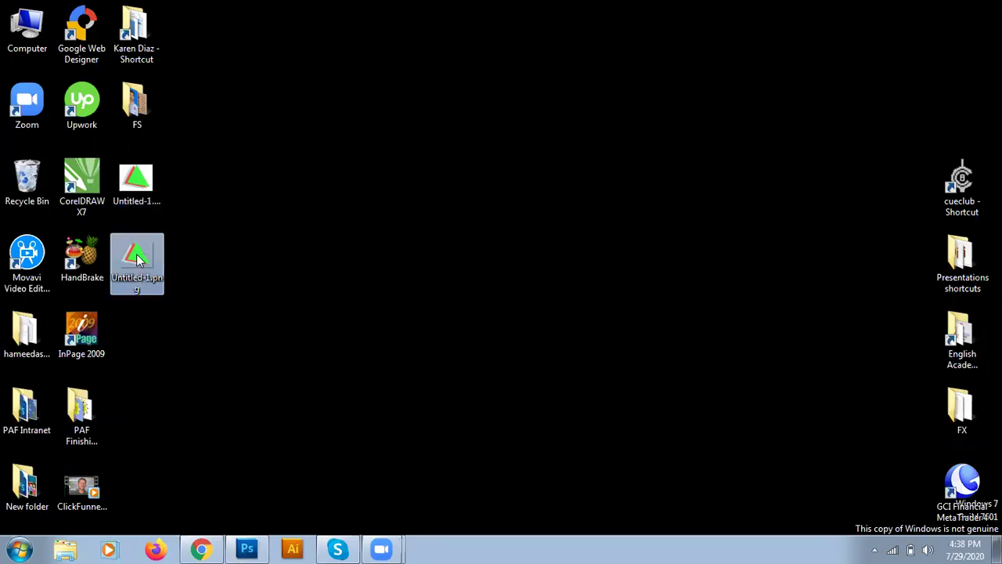
{"action": "mouse_move", "coordinate": [143, 266]}
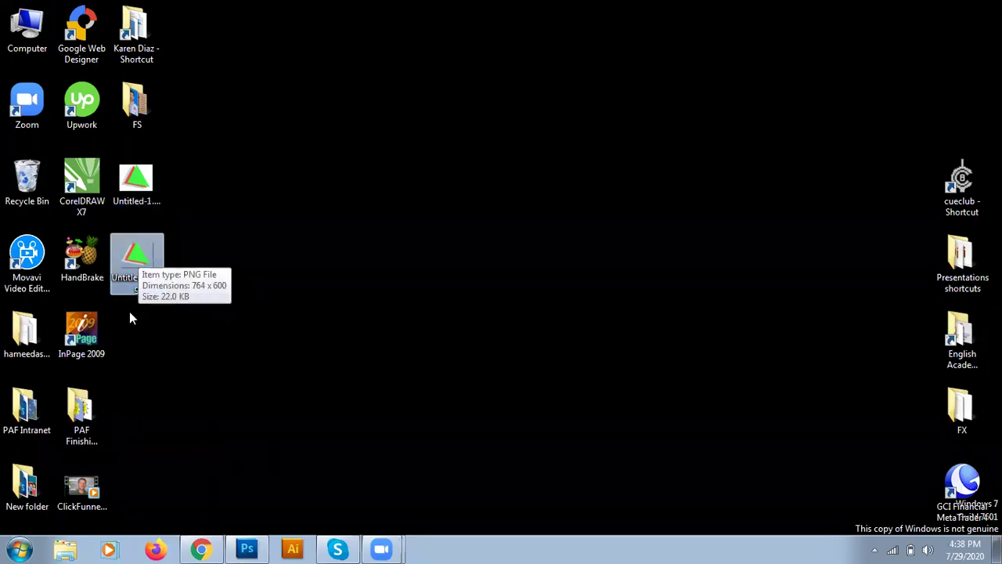
{"action": "left_click", "coordinate": [197, 319]}
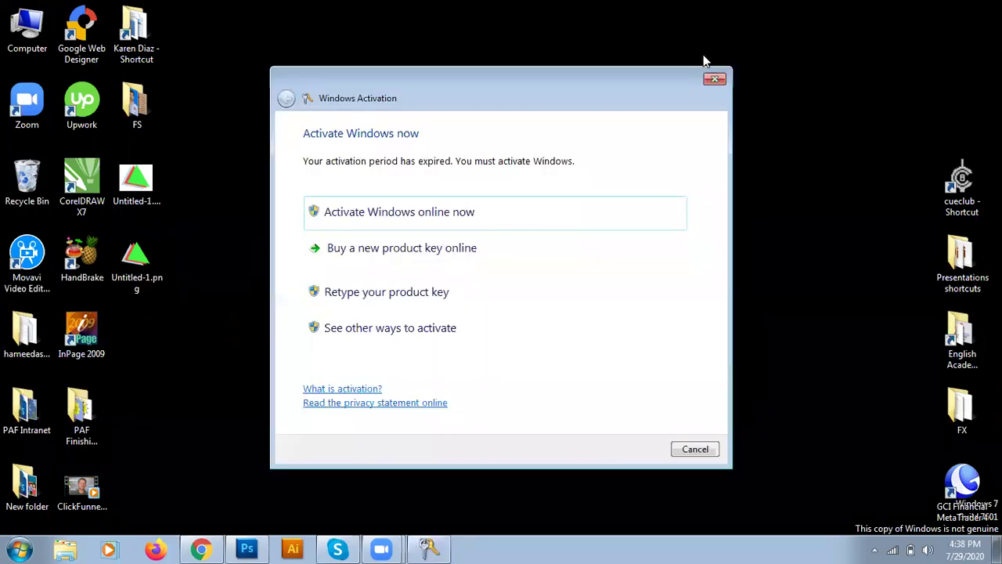
{"action": "left_click", "coordinate": [715, 79]}
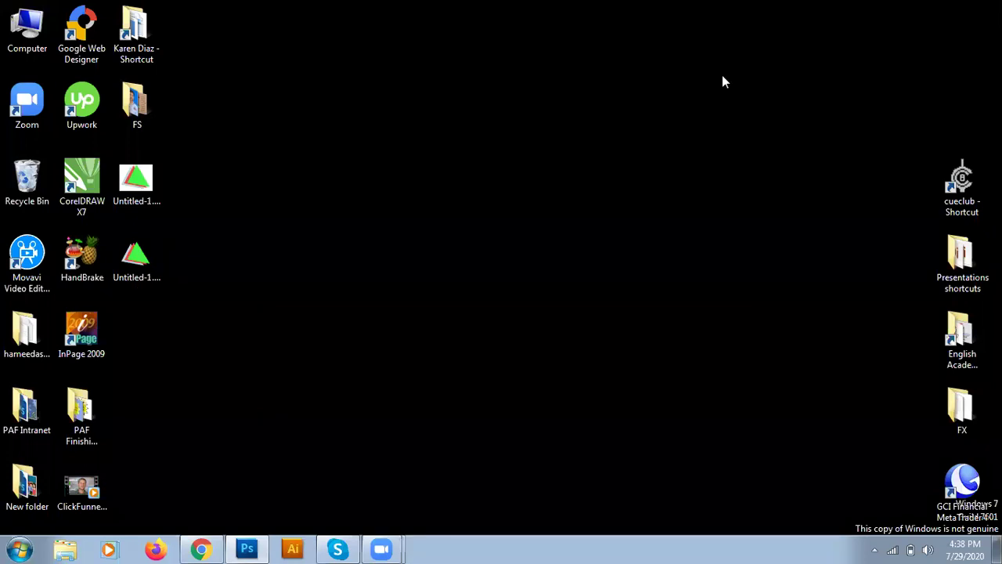
- Back in Photoshop, add a first name as text beside the light blue triangle and show the Background layer again
{"action": "left_click", "coordinate": [247, 549]}
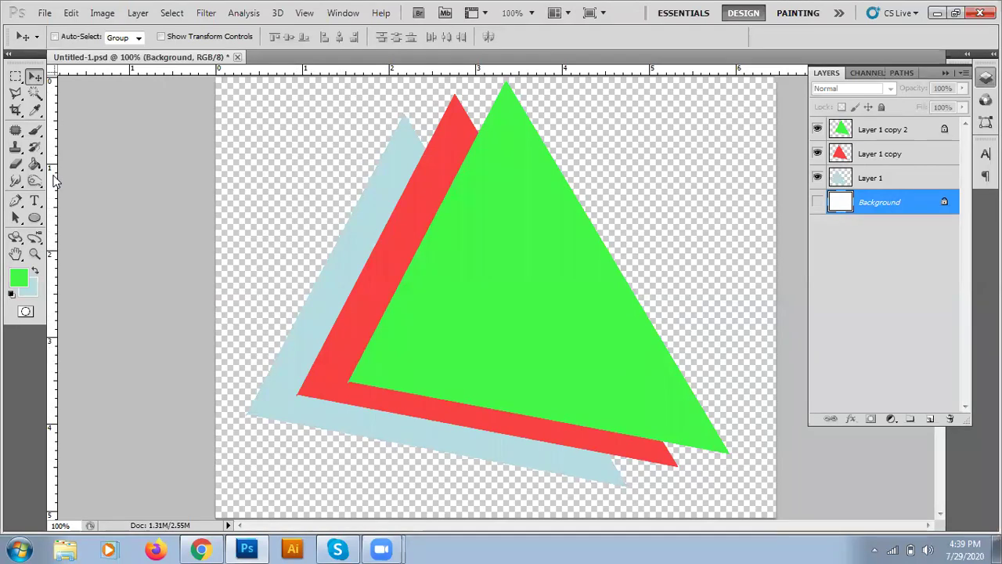
{"action": "left_click", "coordinate": [35, 201]}
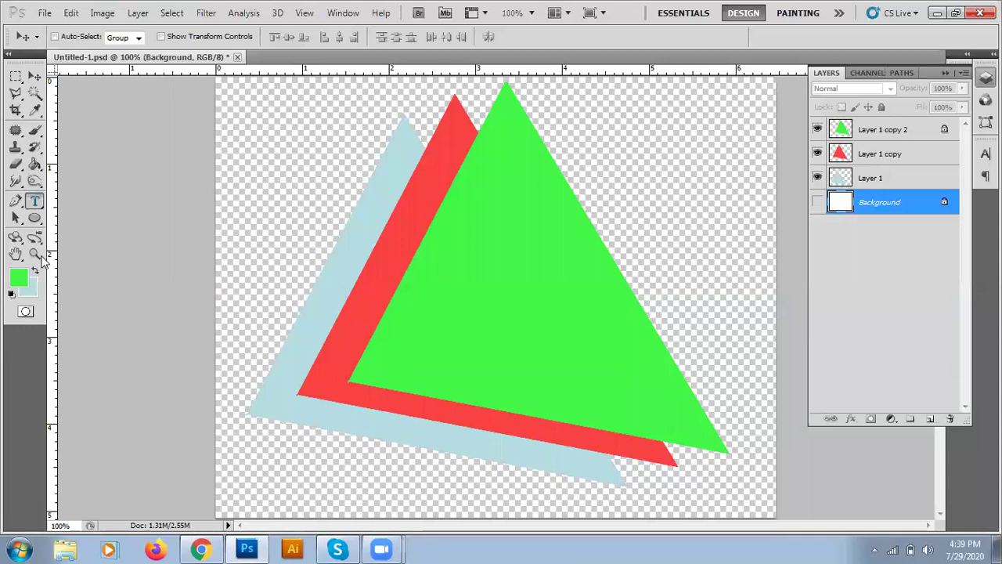
{"action": "left_click", "coordinate": [250, 244]}
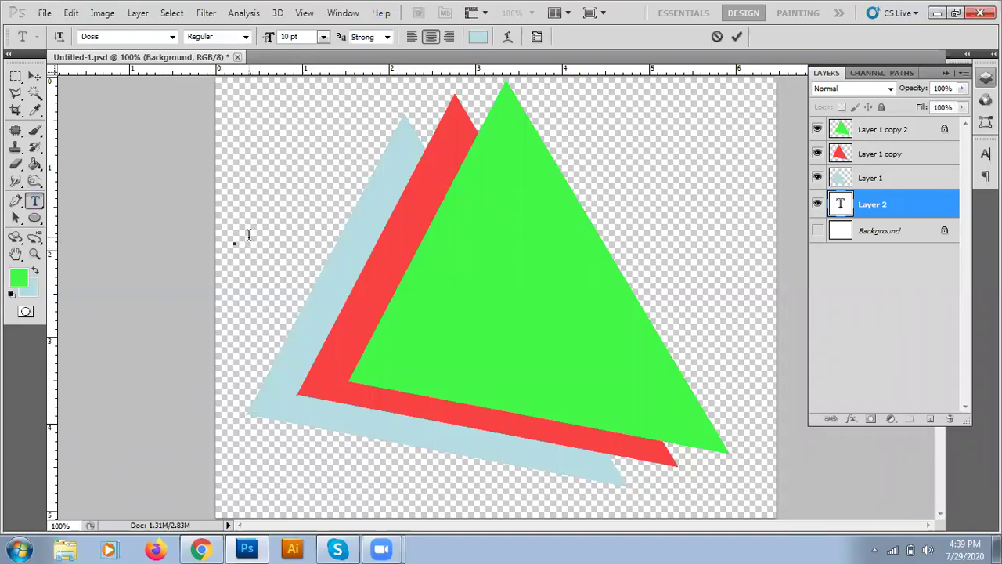
{"action": "type", "text": "Asad"}
{"action": "key", "text": "ctrl+a"}
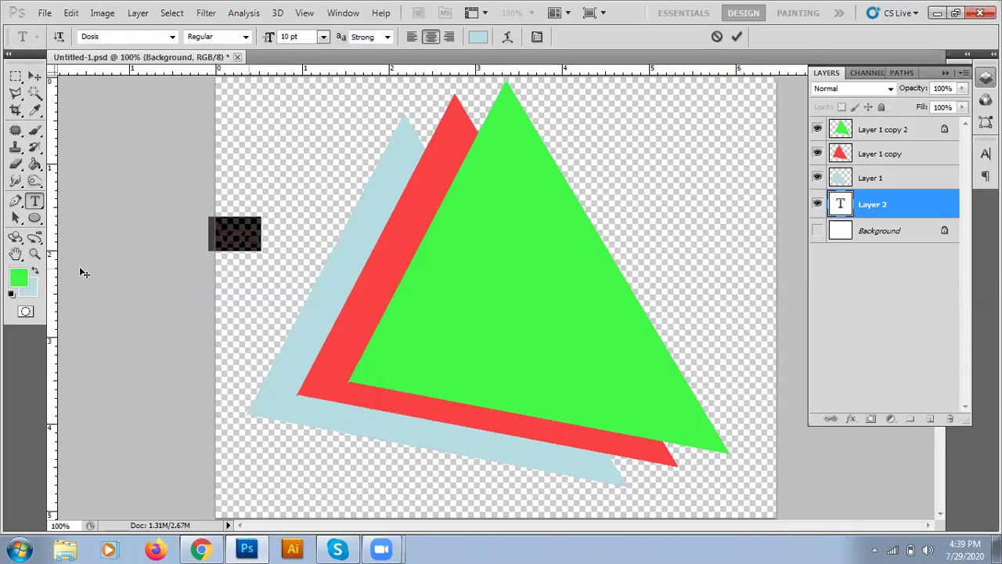
{"action": "left_click", "coordinate": [817, 230]}
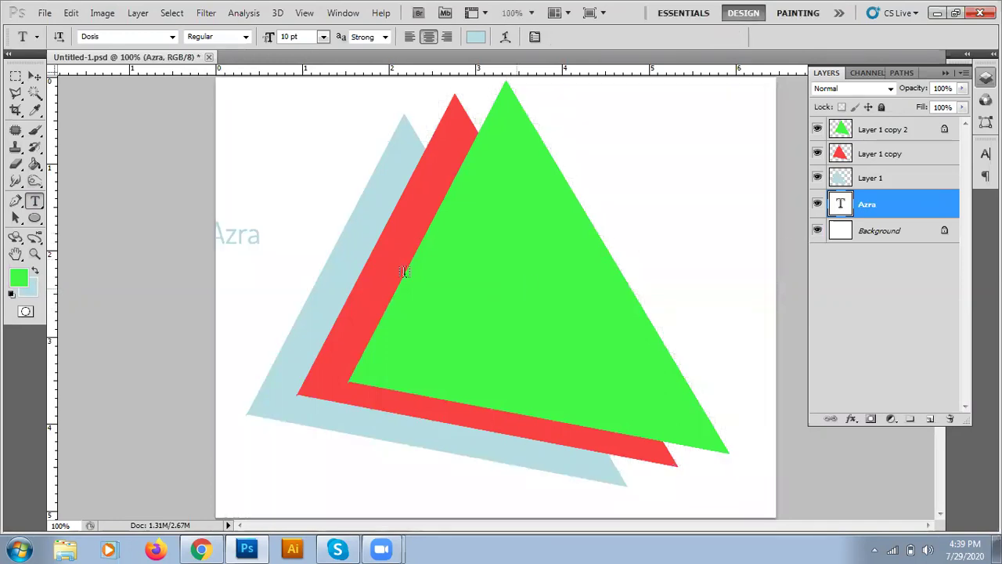
- Set the name text's colour to black (000000) and move it right so it sits fully inside the canvas
{"action": "left_click_drag", "start_coordinate": [246, 241], "coordinate": [141, 270]}
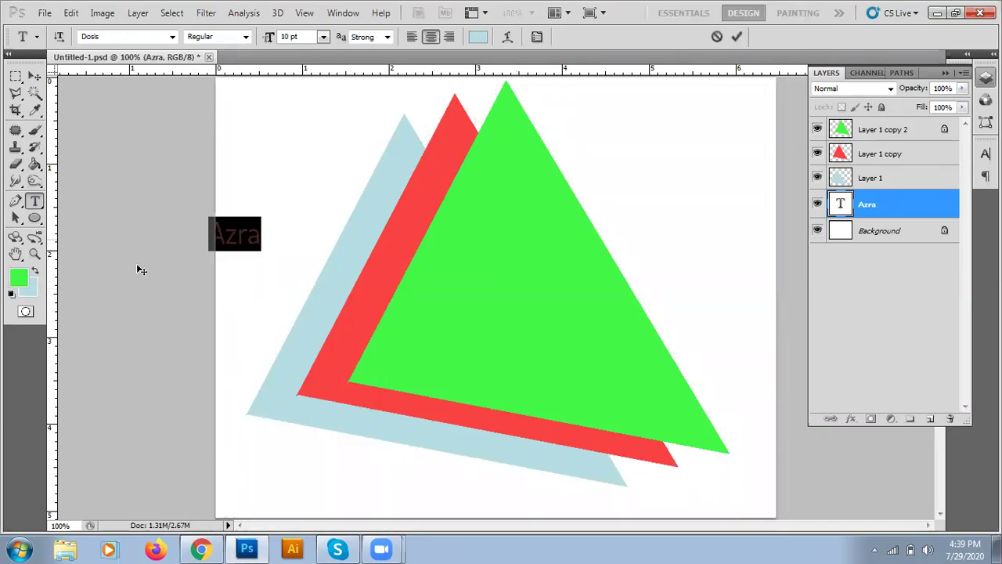
{"action": "left_click", "coordinate": [475, 37]}
{"action": "type", "text": "0"}
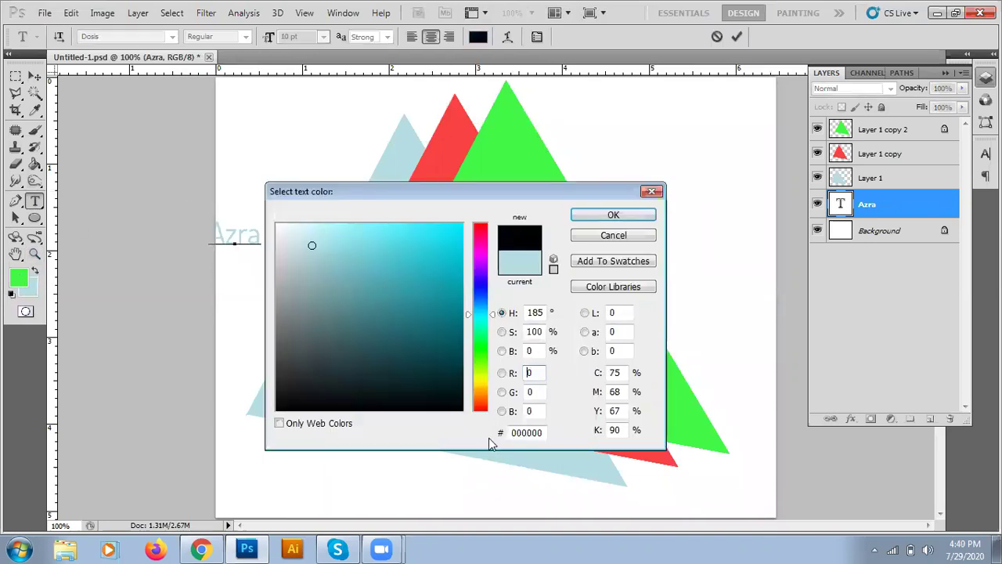
{"action": "left_click", "coordinate": [608, 215]}
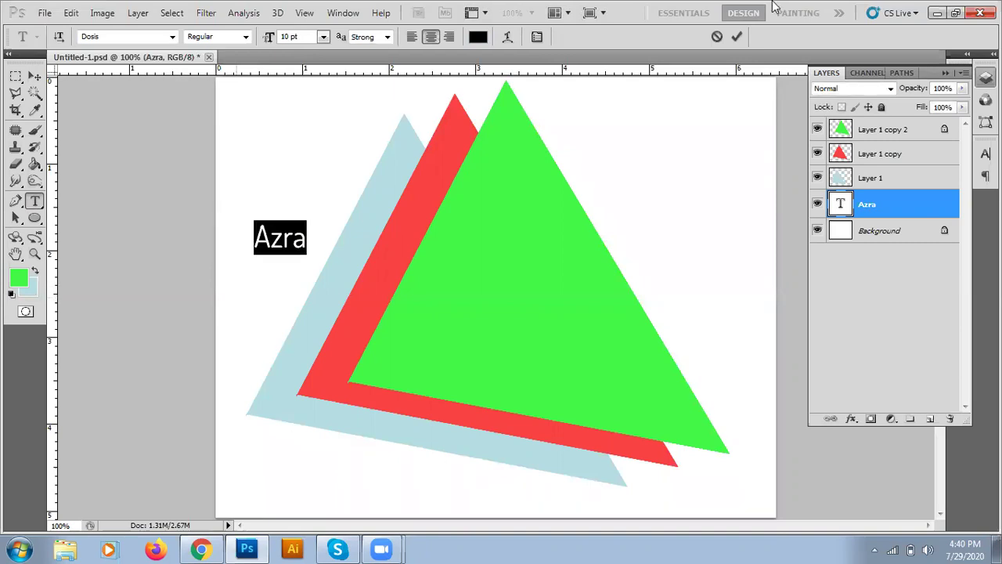
{"action": "left_click", "coordinate": [736, 37]}
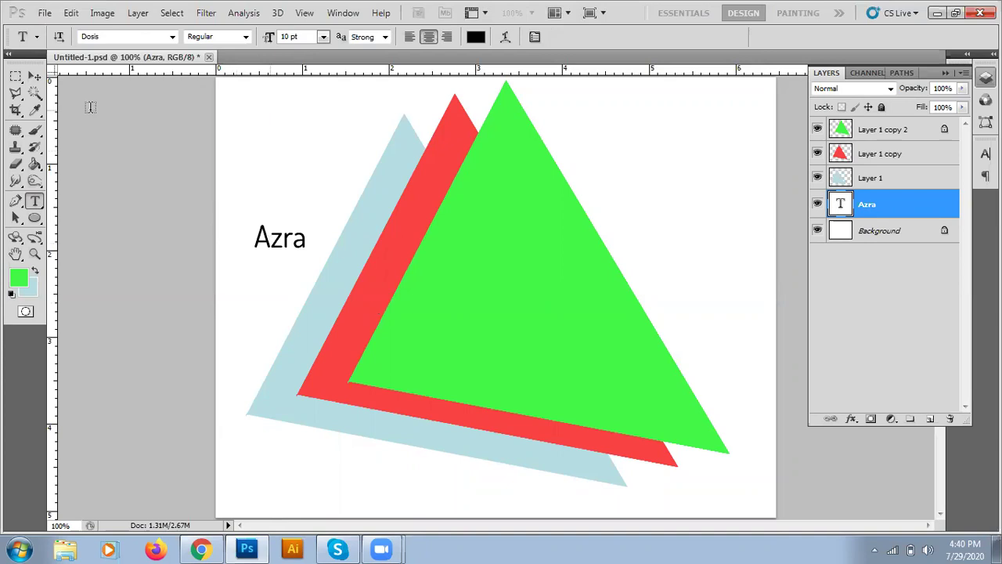
- Free Transform the name text, rotating it parallel to the light blue triangle's left edge and placing it close beside that edge
{"action": "left_click", "coordinate": [33, 76]}
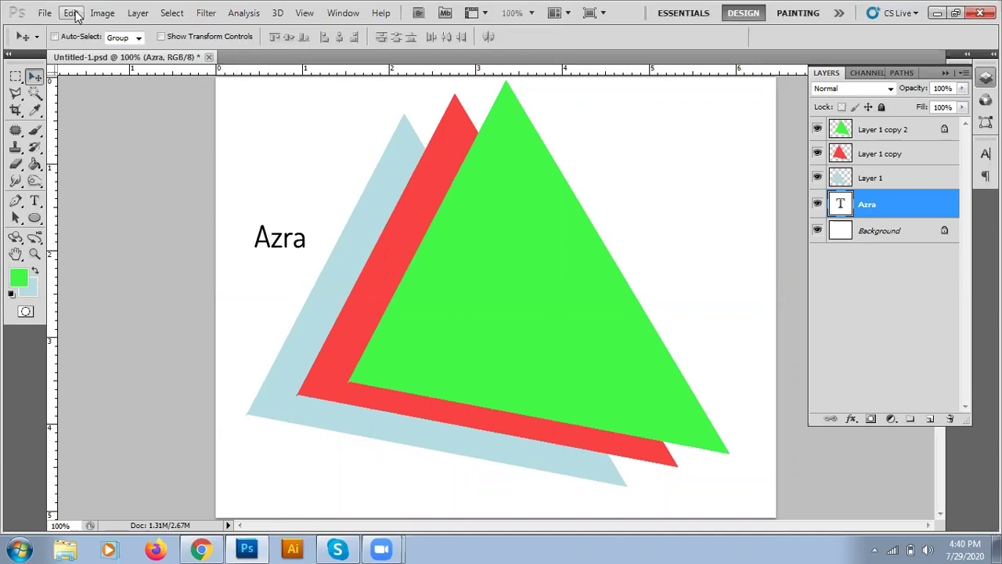
{"action": "left_click", "coordinate": [72, 14]}
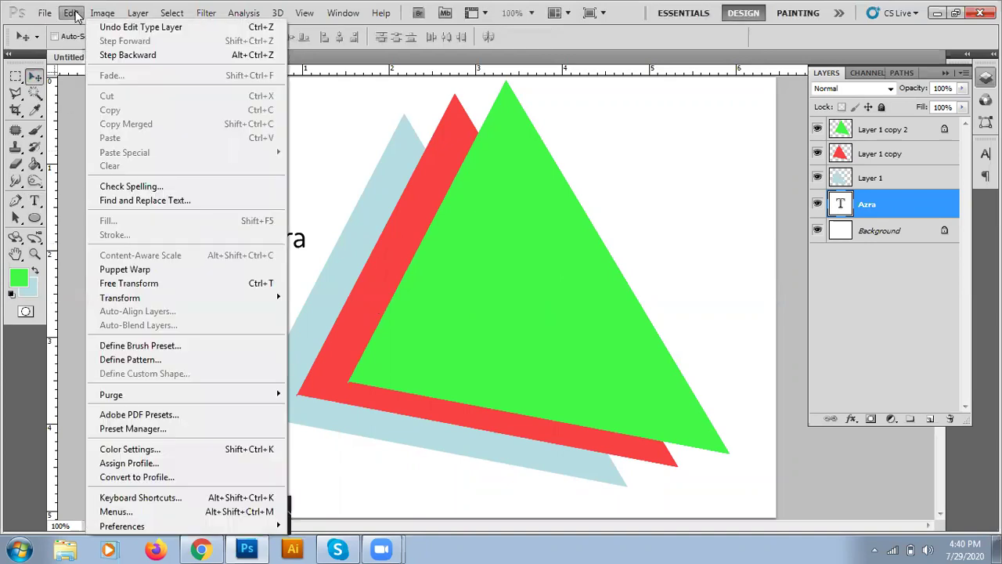
{"action": "left_click", "coordinate": [111, 282]}
{"action": "left_click_drag", "start_coordinate": [246, 262], "coordinate": [290, 287]}
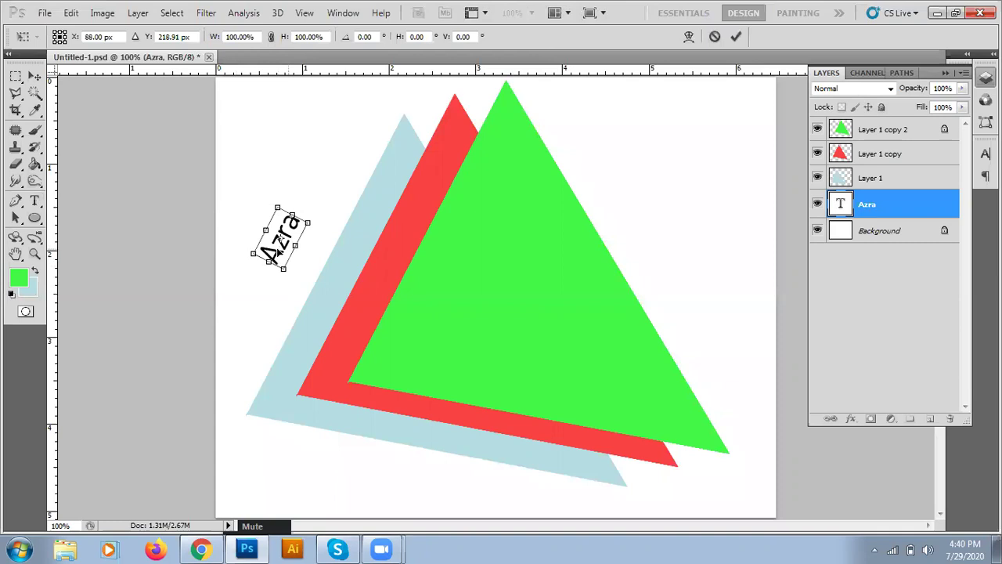
{"action": "left_click_drag", "start_coordinate": [278, 251], "coordinate": [295, 275]}
{"action": "key", "text": "Return"}
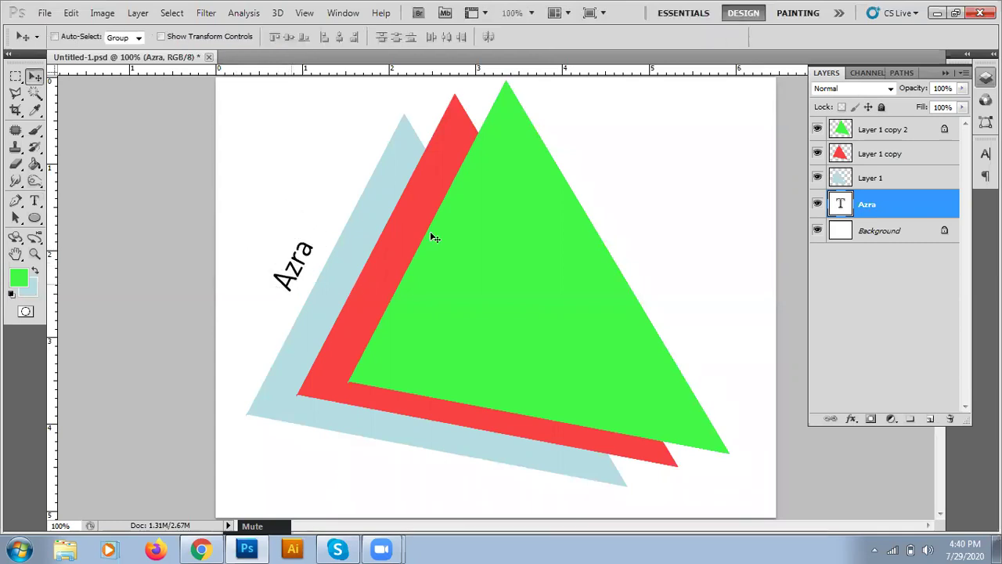
- Hide the Background layer so the triangles and name text sit on transparency
{"action": "left_click", "coordinate": [816, 232]}
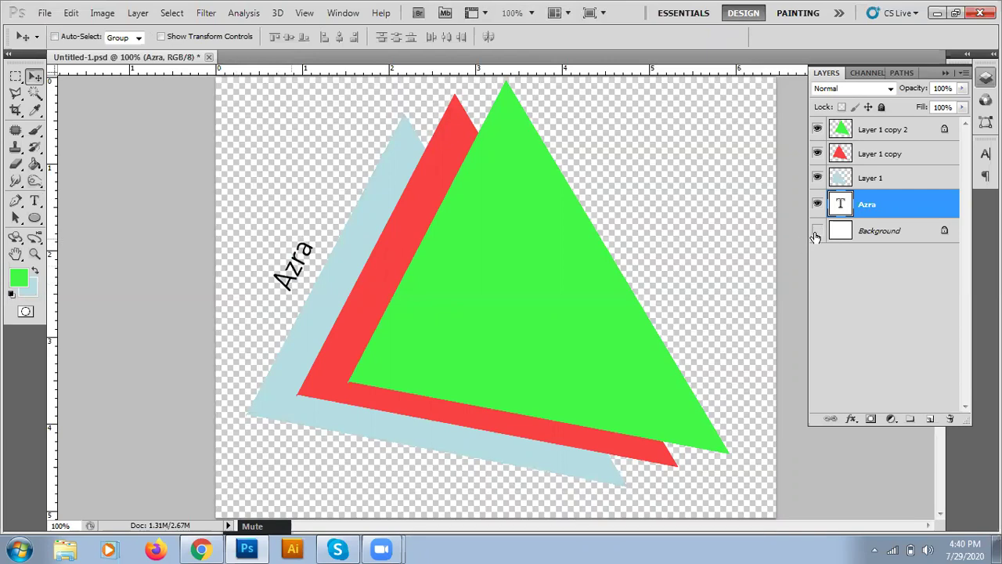